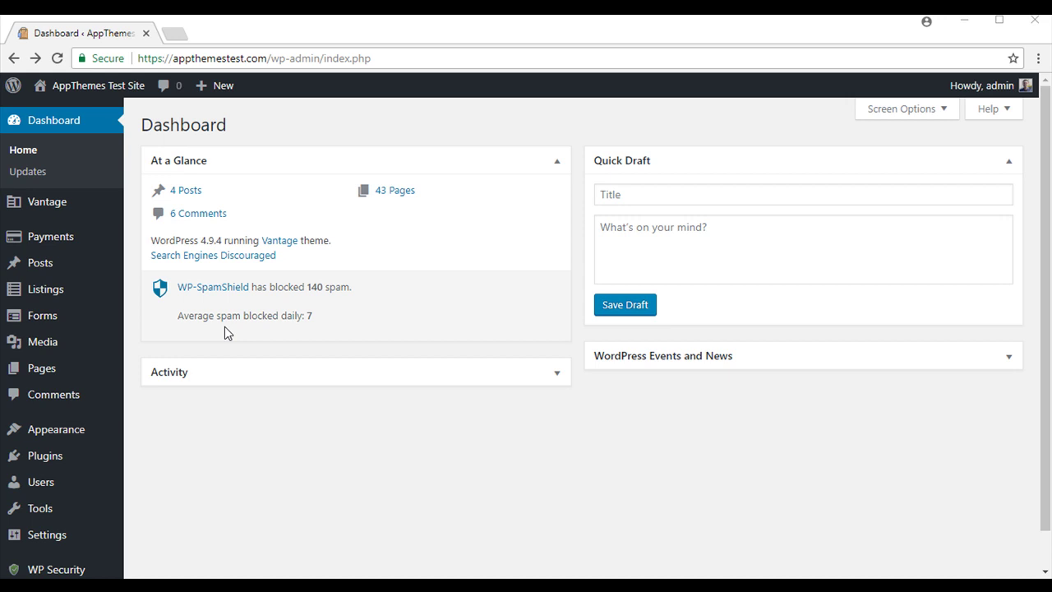
- Create a new form titled "Butcher Shop Form" and assign it to the General Butchers listing category
mouse_move(71, 321)
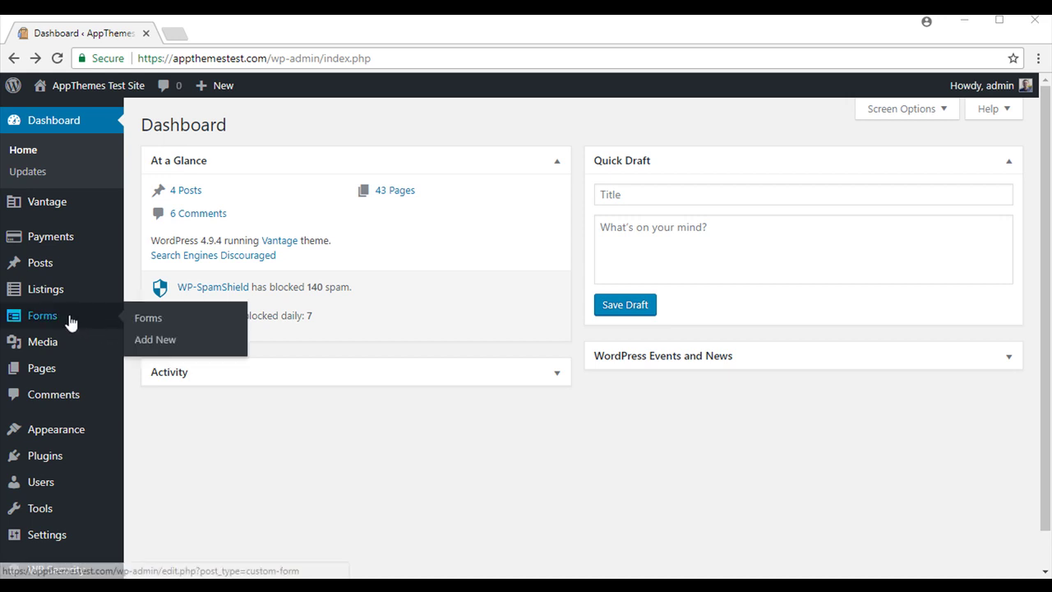
left_click(152, 341)
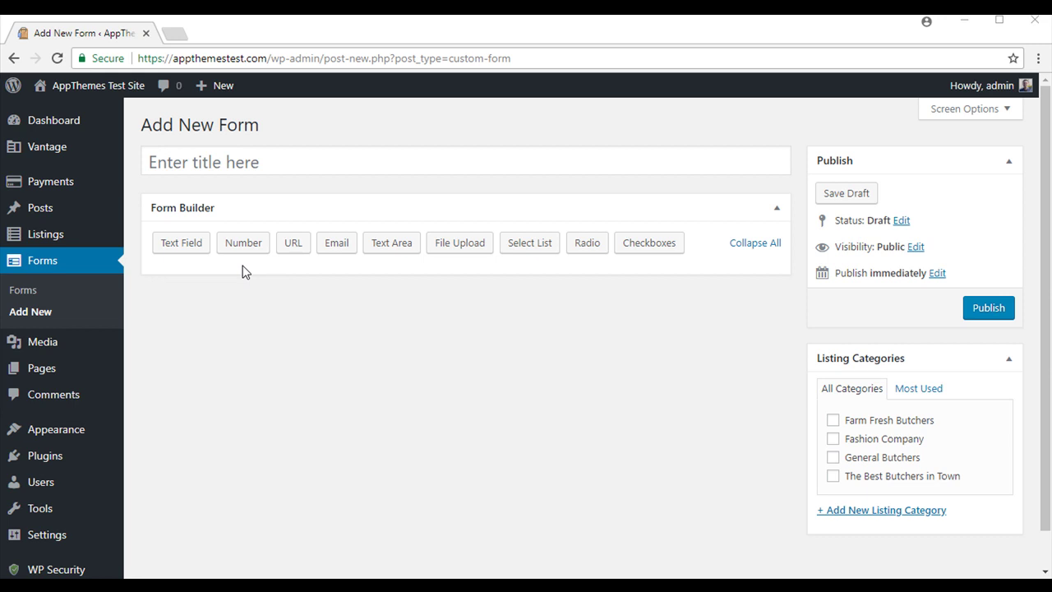
left_click(244, 162)
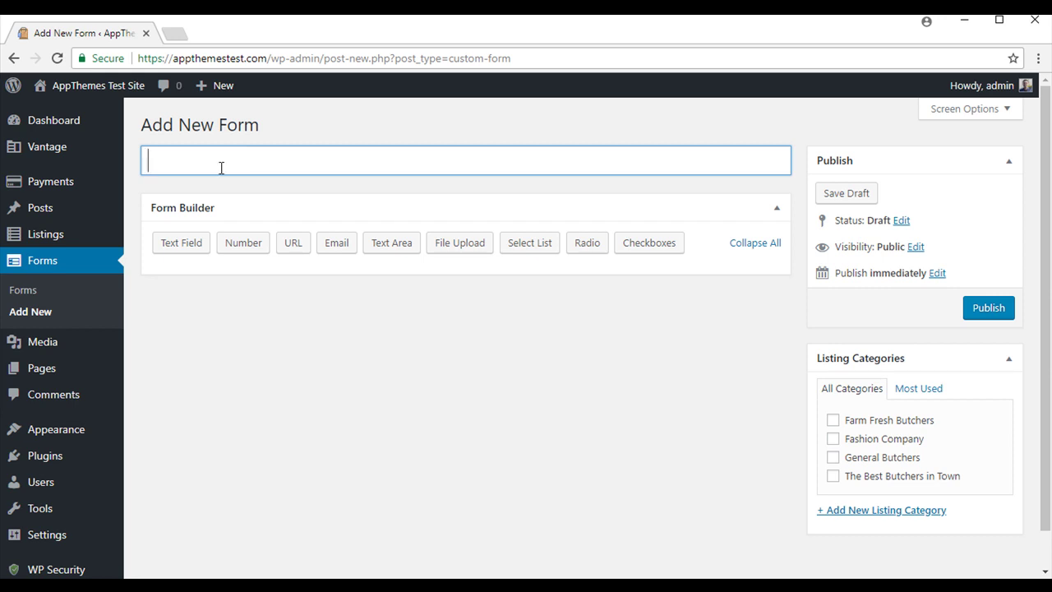
type("Butcher Shop Form")
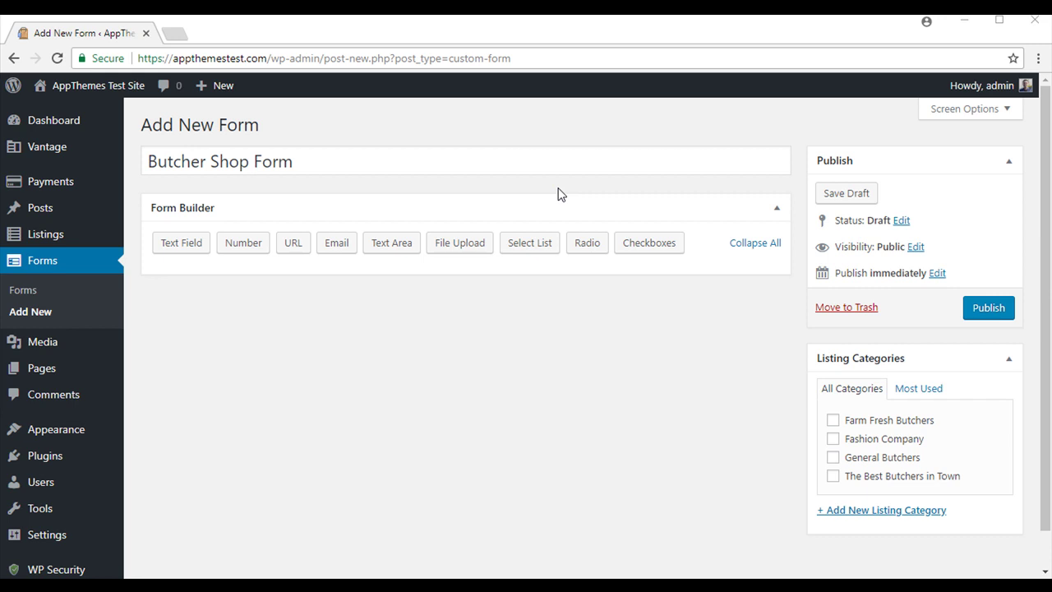
left_click(833, 458)
- Add a required text field labelled "How did you find out about this advertising website?"
left_click(182, 244)
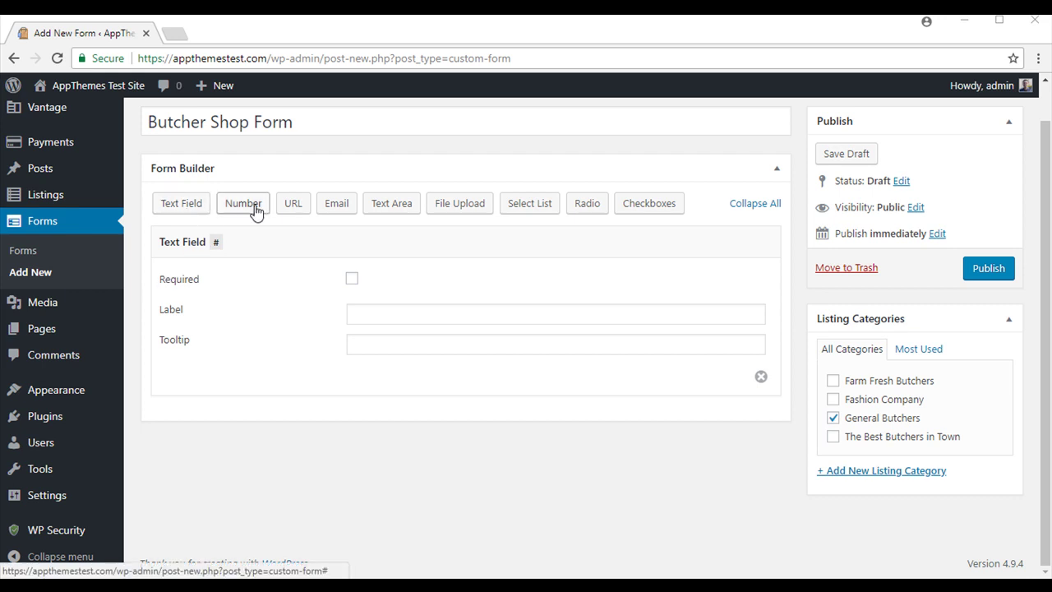
mouse_move(82, 303)
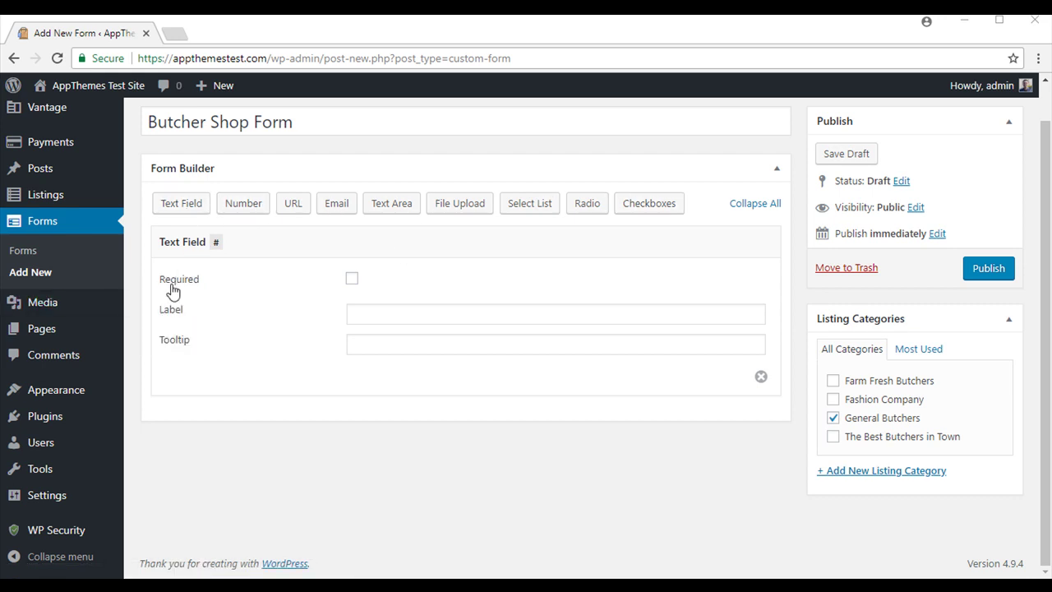
left_click(351, 279)
left_click(380, 321)
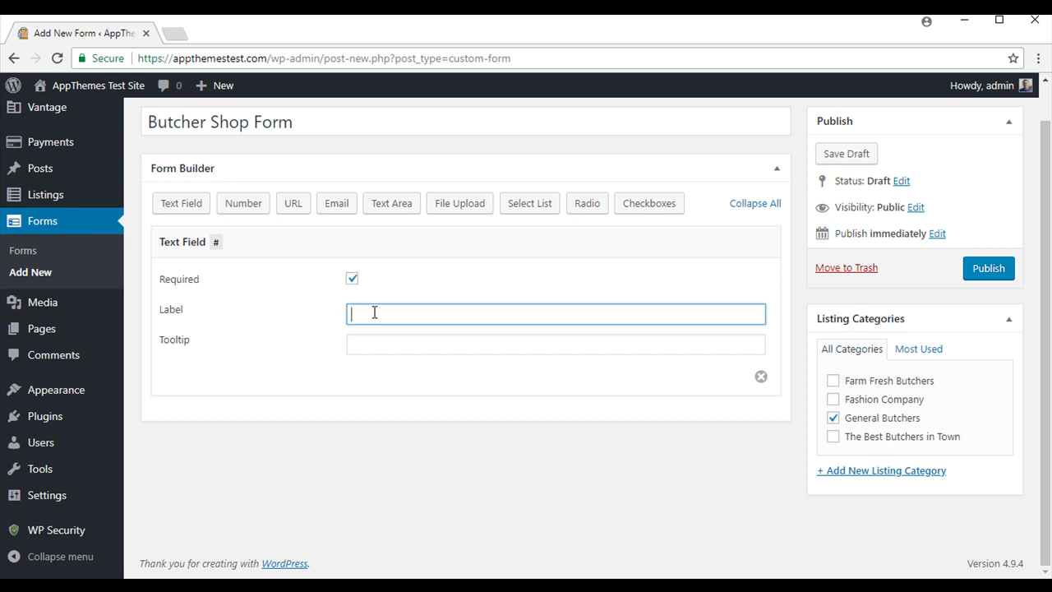
left_click(385, 318)
type("How did you find out about this advertising website?")
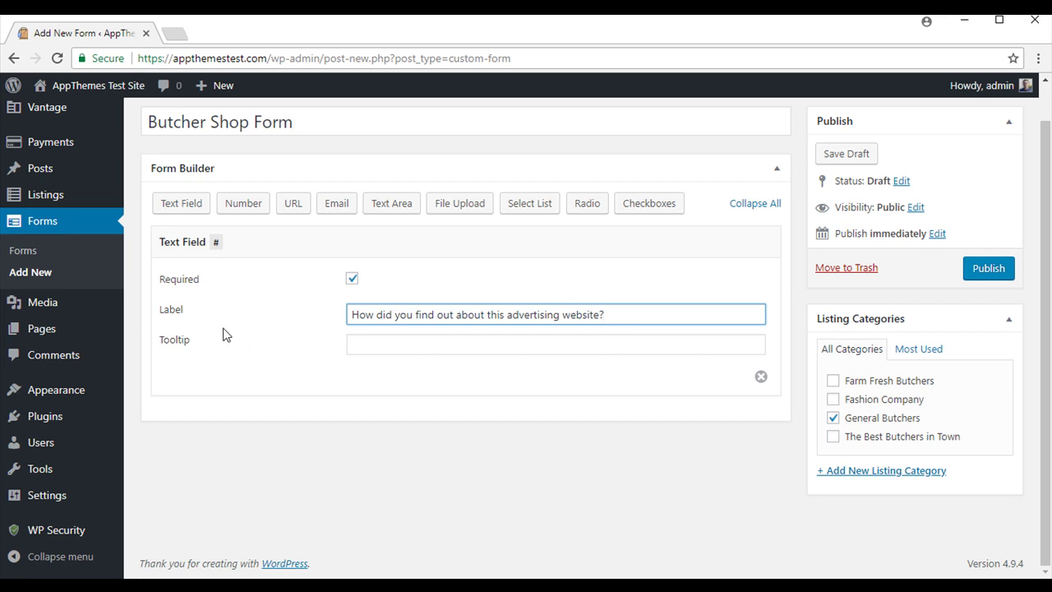
- Give the text field the tooltip "For example, word of mouth or another website."
left_click(353, 345)
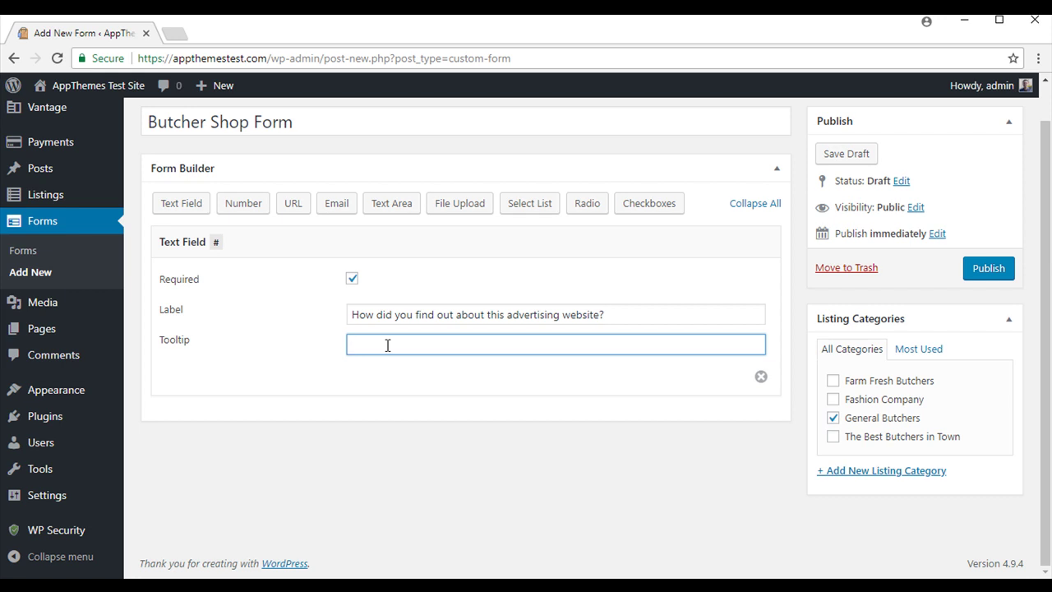
type("For example, word of mouth or another website.")
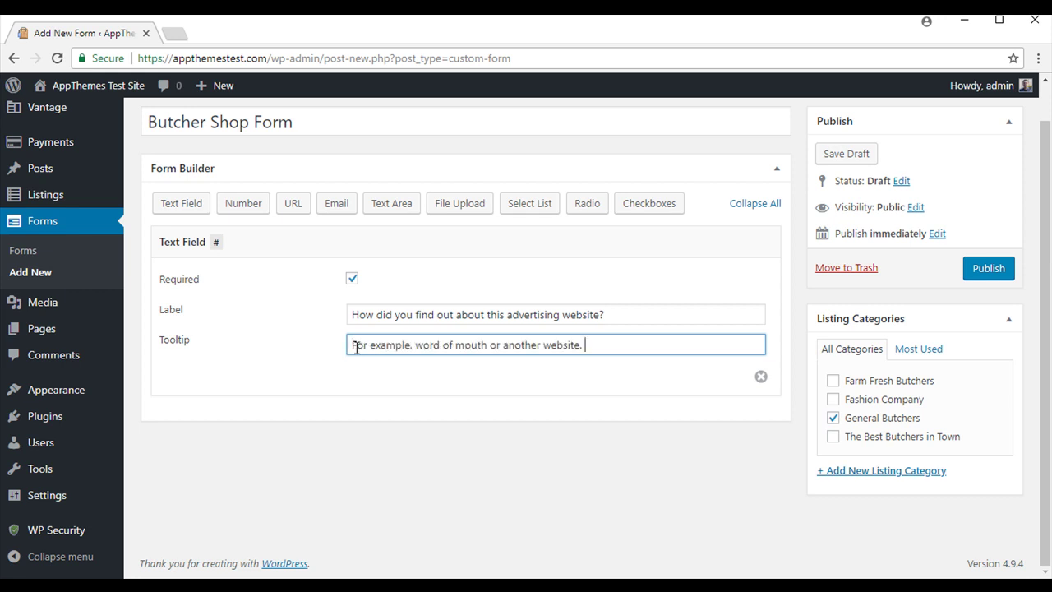
left_click_drag(352, 344, 594, 351)
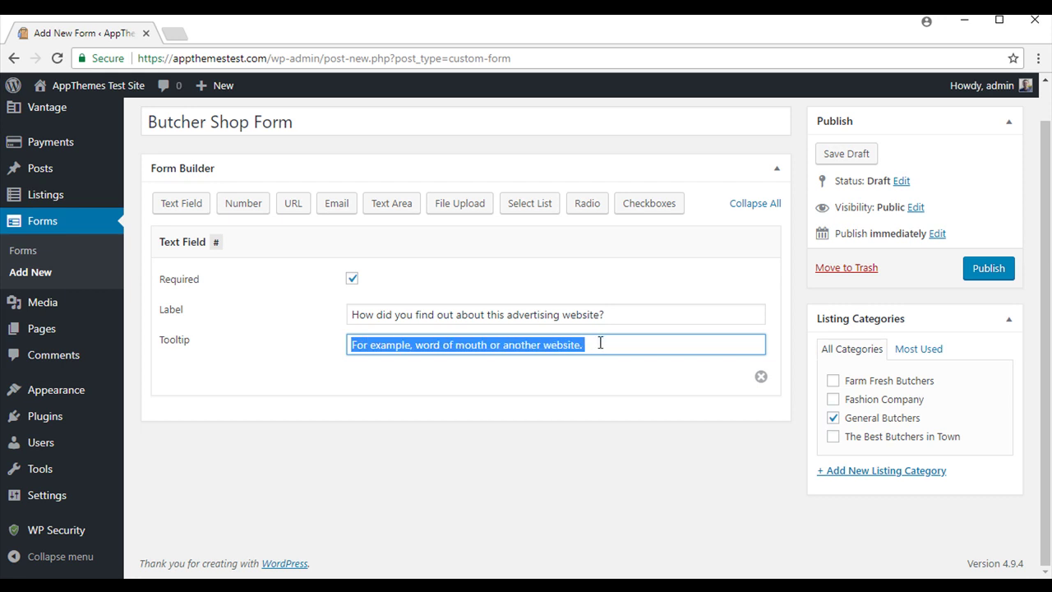
left_click(603, 346)
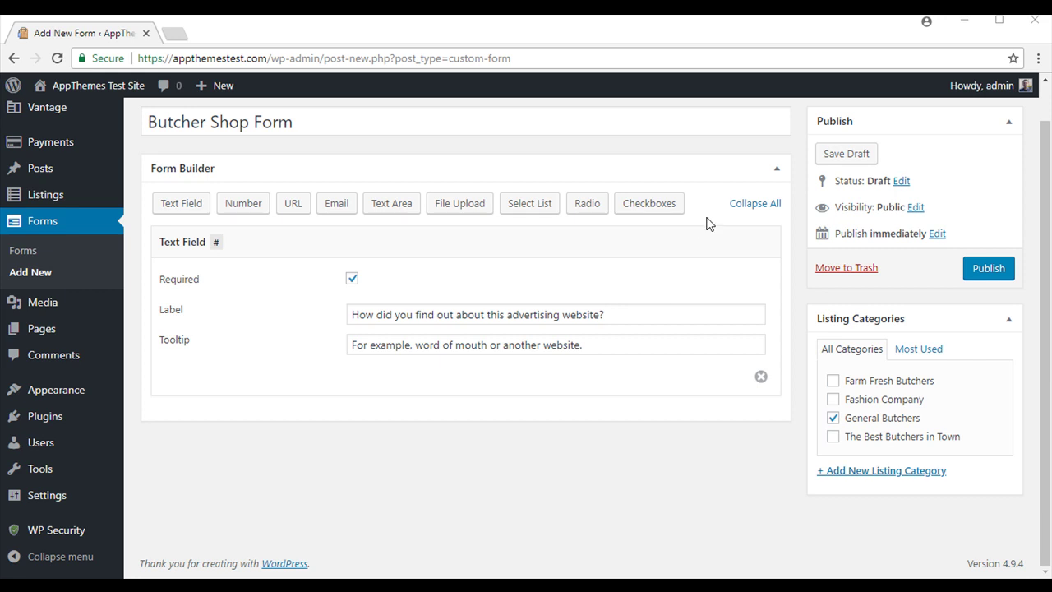
mouse_move(698, 237)
left_mouse_down()
mouse_move(695, 343)
mouse_move(691, 246)
left_mouse_up()
- Add a required number field labelled "Please enter in your business phone number:"
left_click(243, 203)
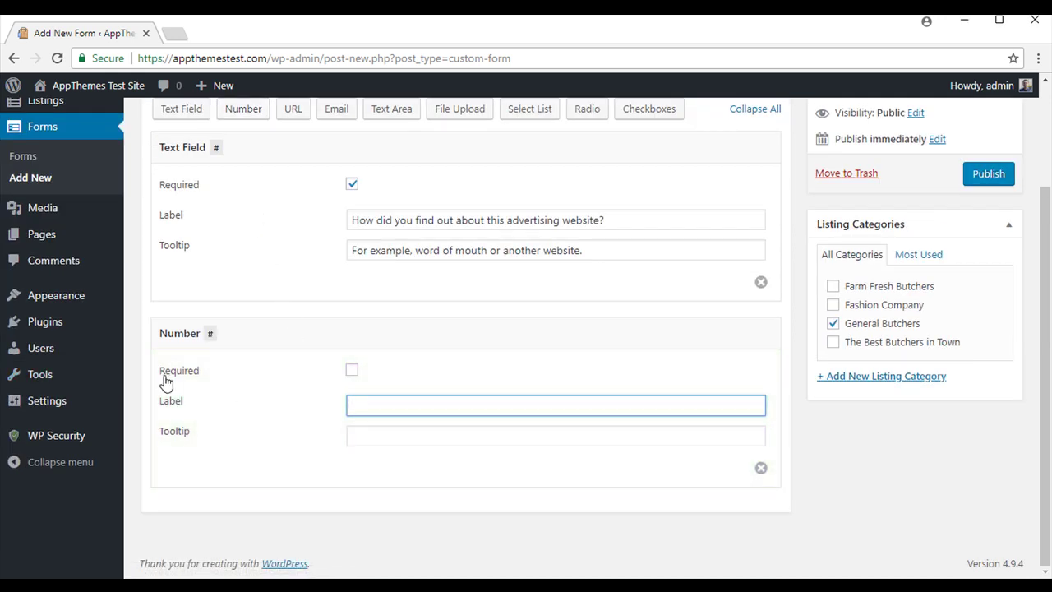
left_click(352, 372)
left_click(365, 405)
type("Please enter in your business phone number.")
left_click(364, 428)
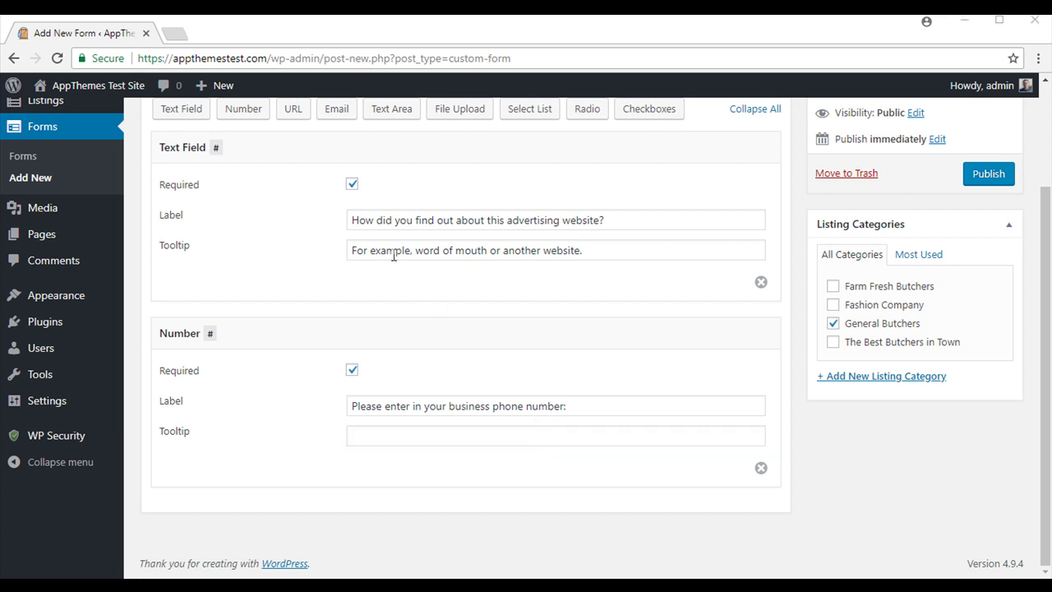
- Add an optional URL field labelled "Can you please supply us with your website below:"
left_click(290, 115)
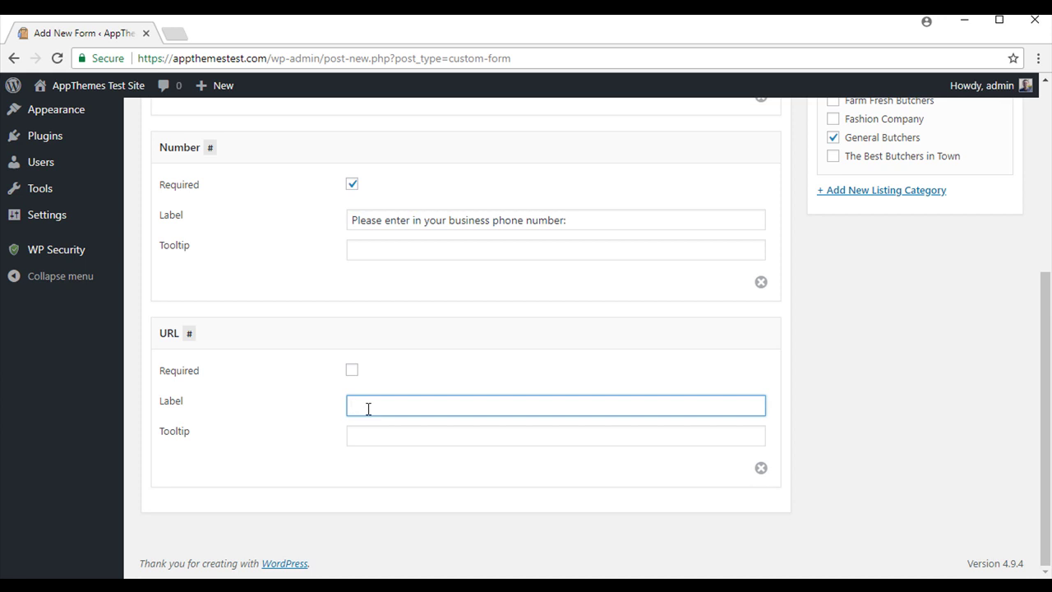
type("Can you please supply us with your website below:")
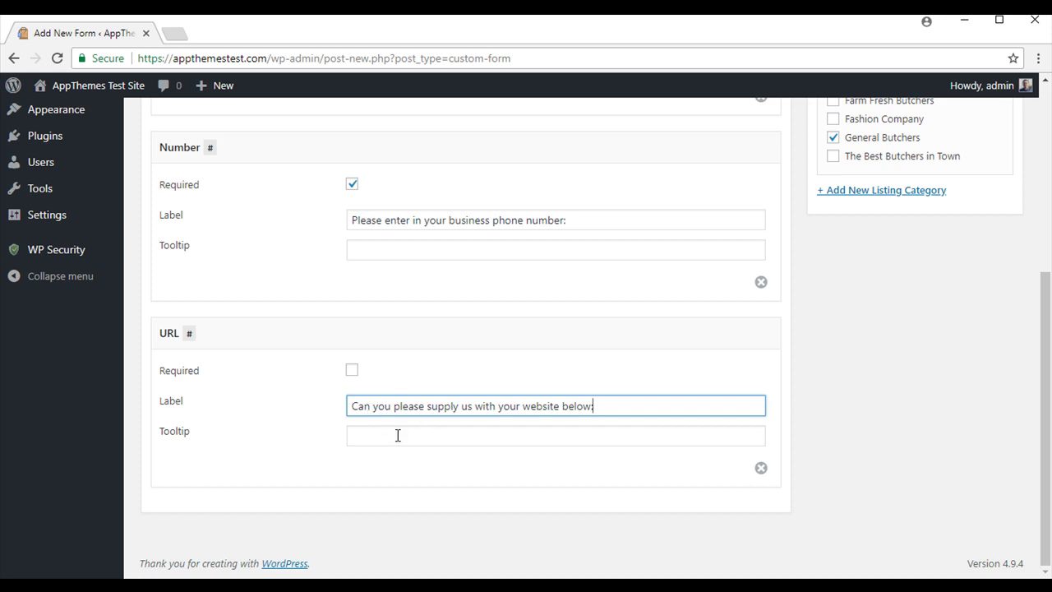
- Add a required email field labelled "Please enter in a valid email address for your Butcher business:"
scroll(397, 435, "up", 4)
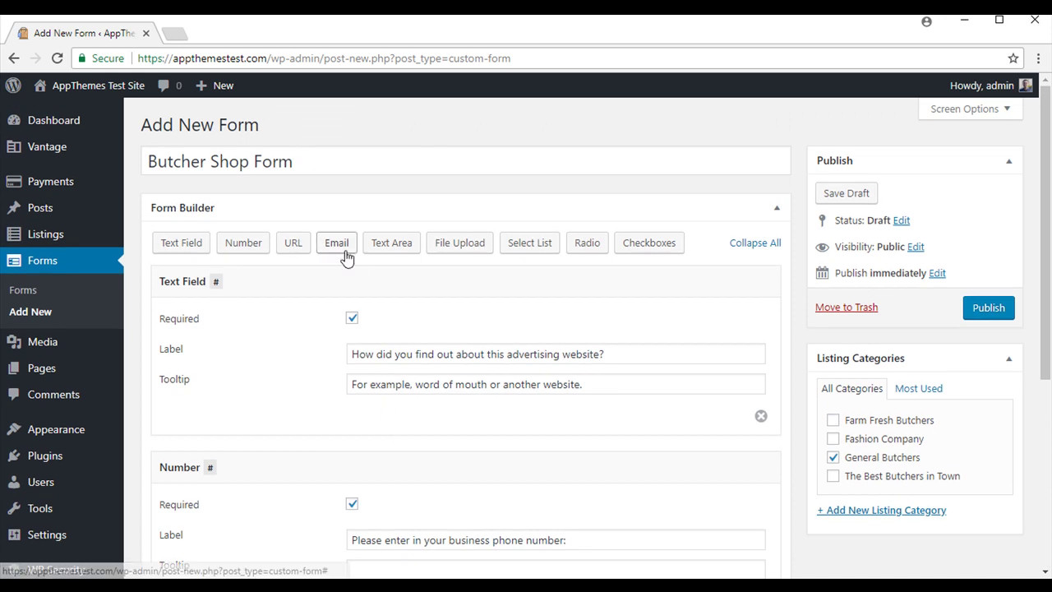
left_click(337, 243)
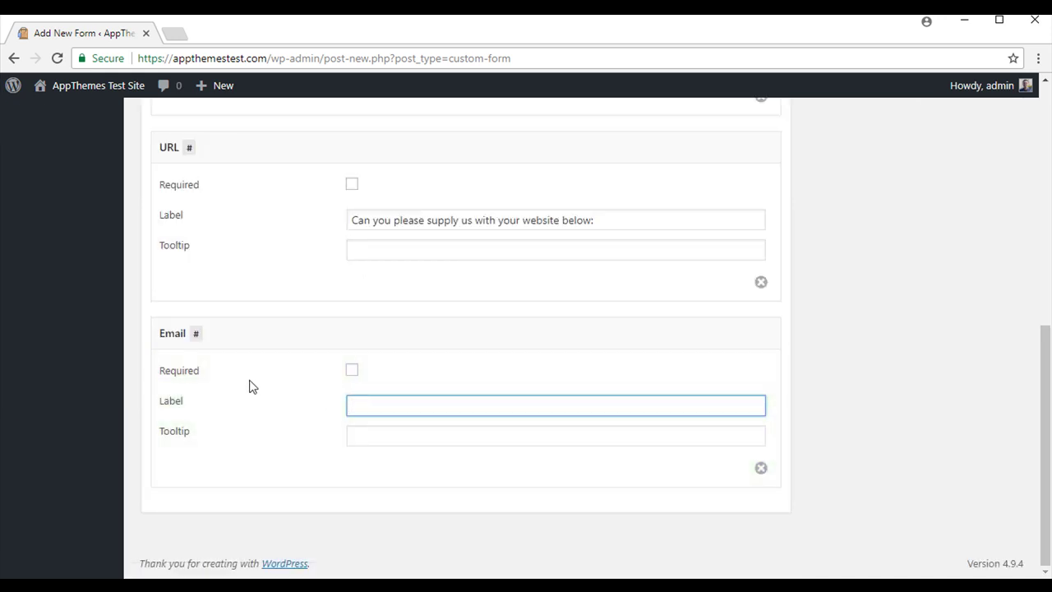
left_click(351, 371)
left_click(373, 411)
type("Please enter in a valid email address for your Butcher business:")
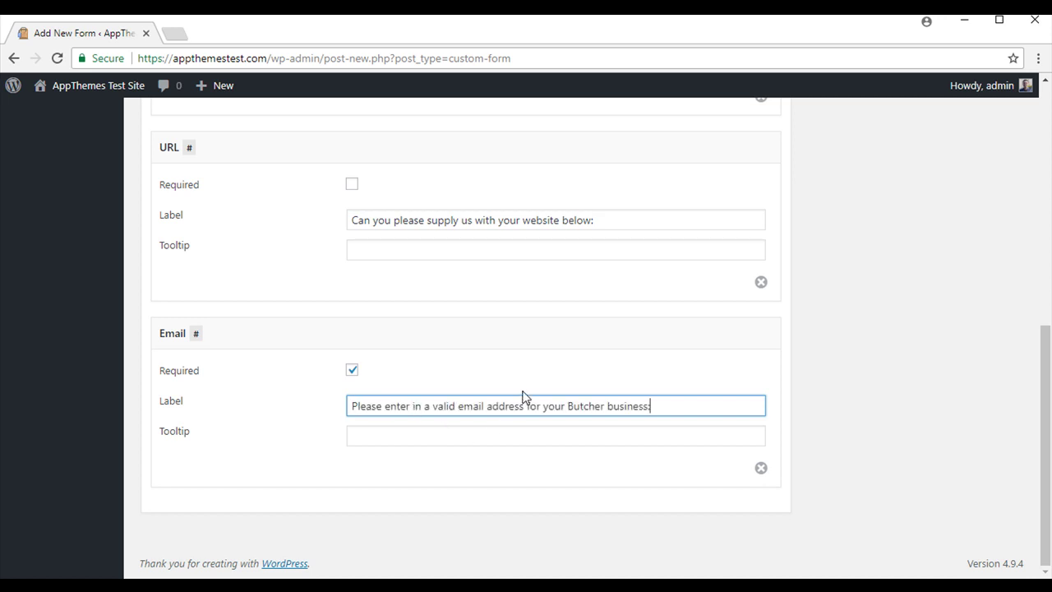
- Add an optional text area labelled "Please list your business operation hours:"
scroll(530, 366, "up", 1)
scroll(530, 366, "up", 10)
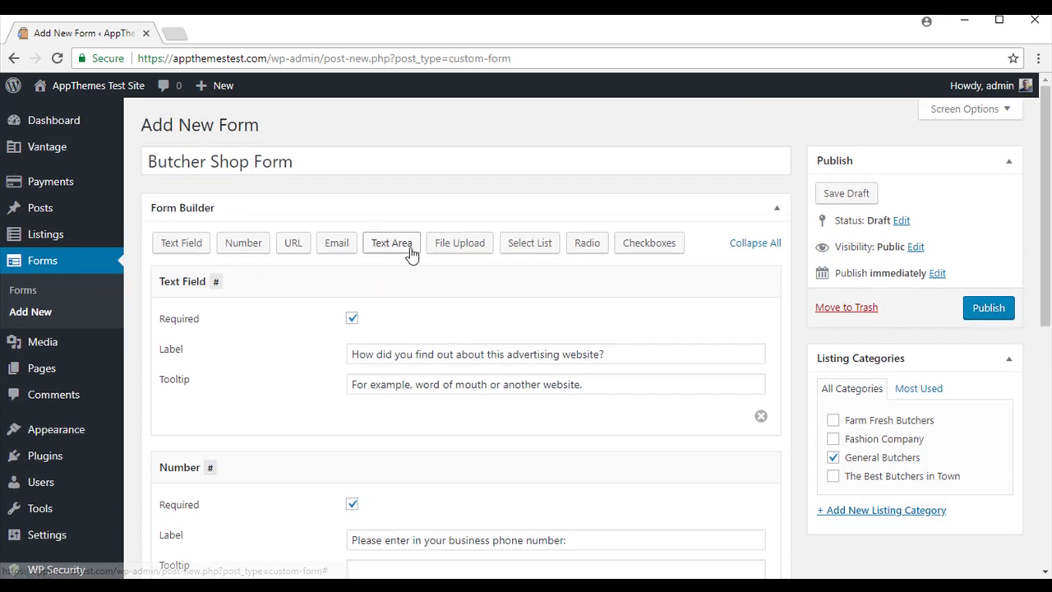
left_click(411, 250)
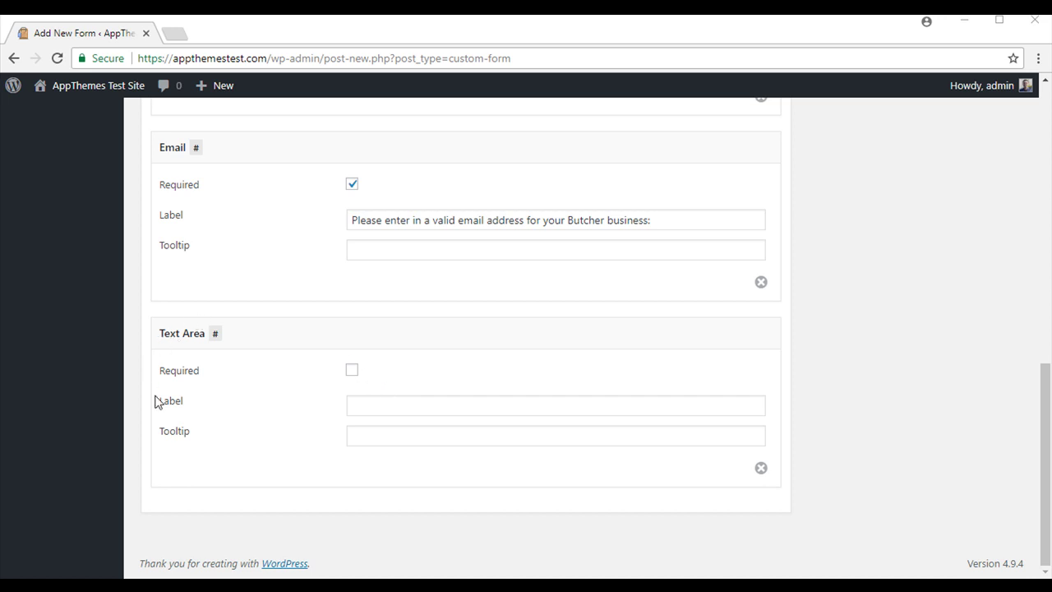
left_click(370, 405)
left_click(392, 409)
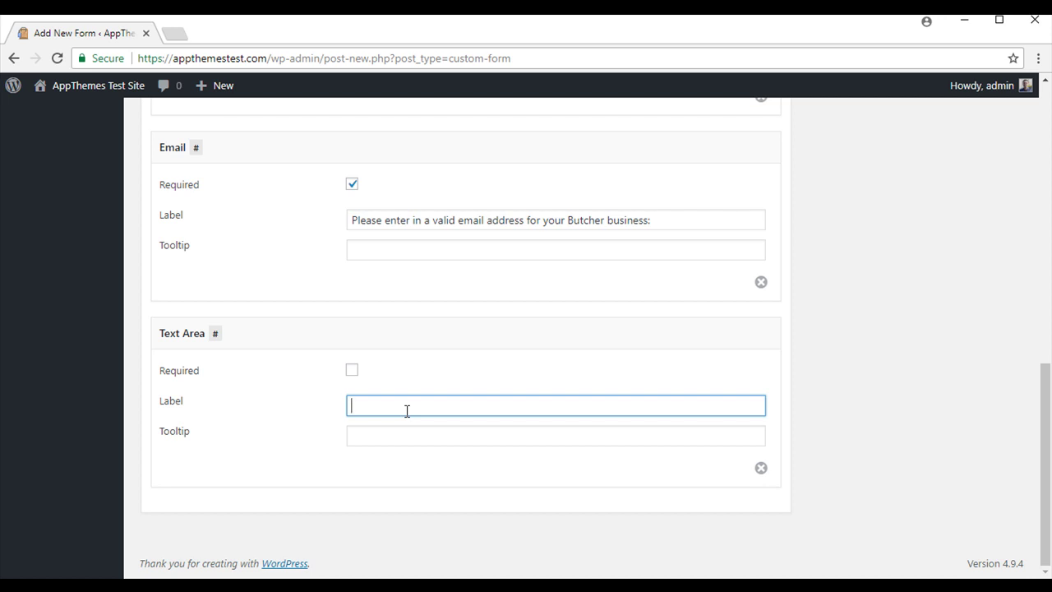
type("Please list your business operation hours:")
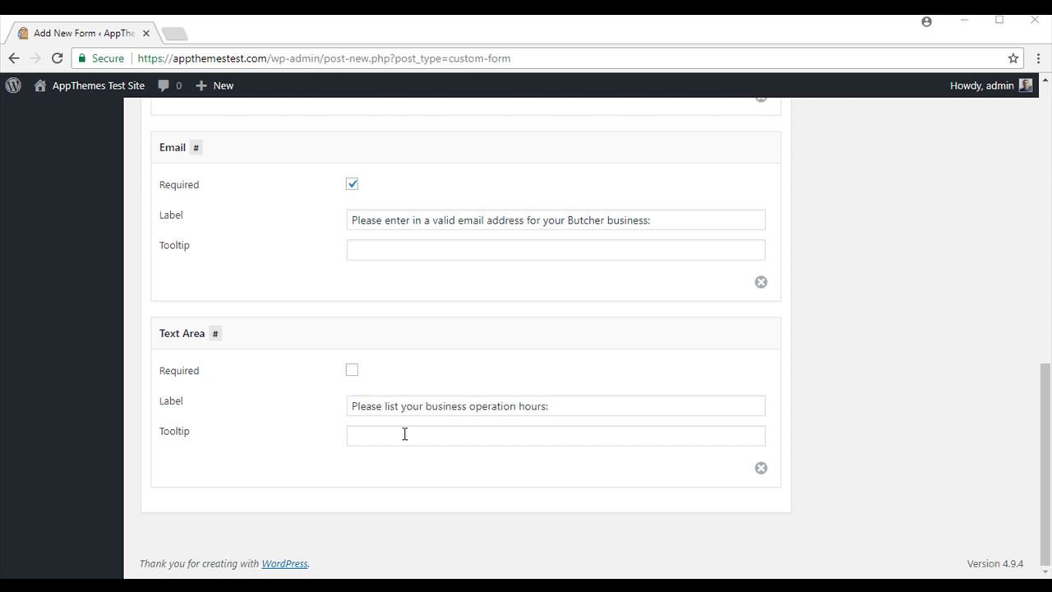
- Add an optional file upload field labelled "Please upload an image of your company logo"
scroll(404, 434, "up", 15)
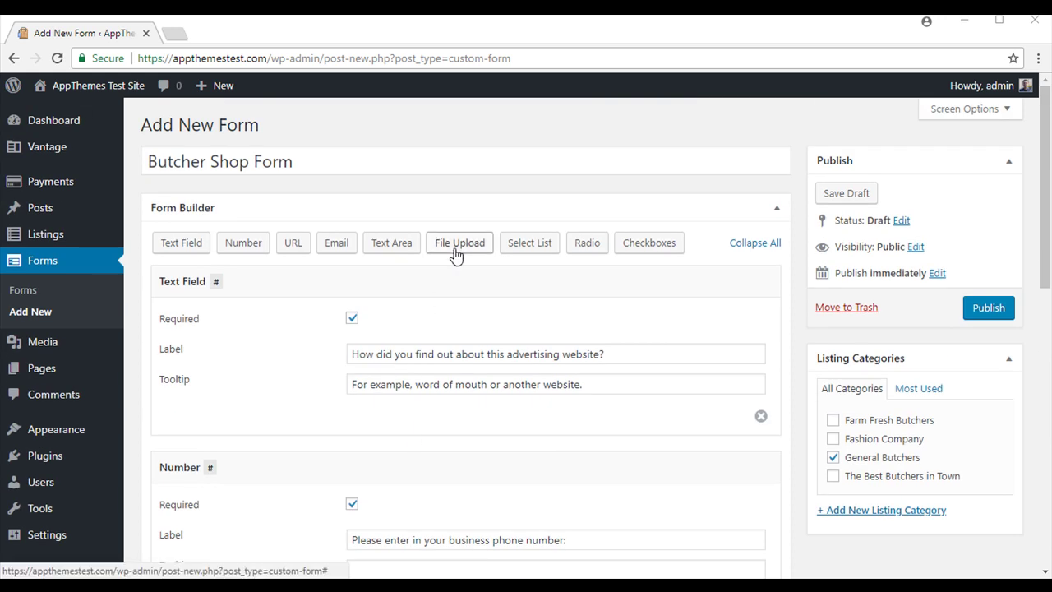
left_click(458, 244)
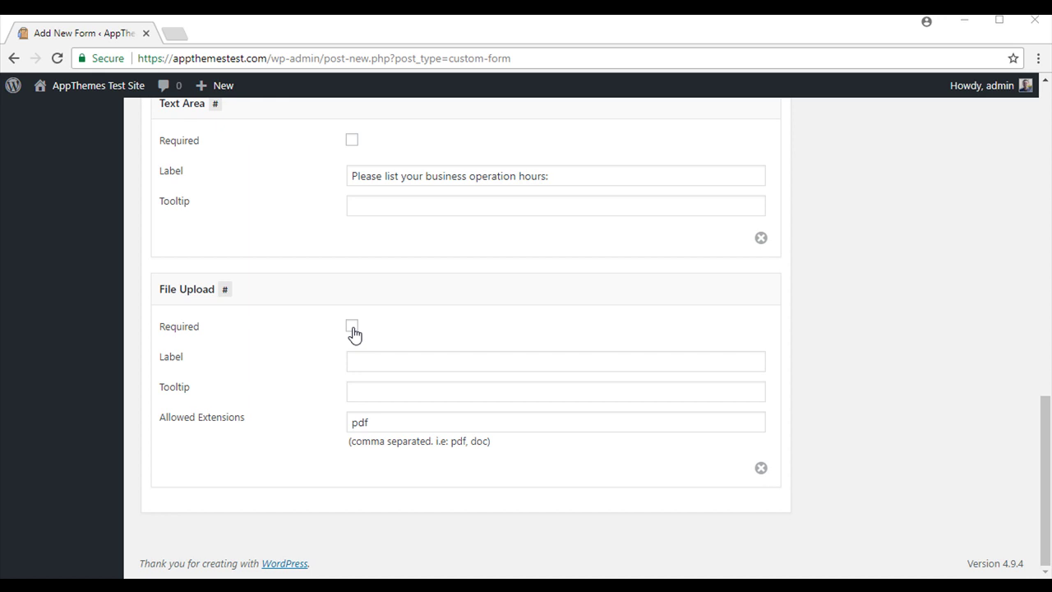
left_click(378, 361)
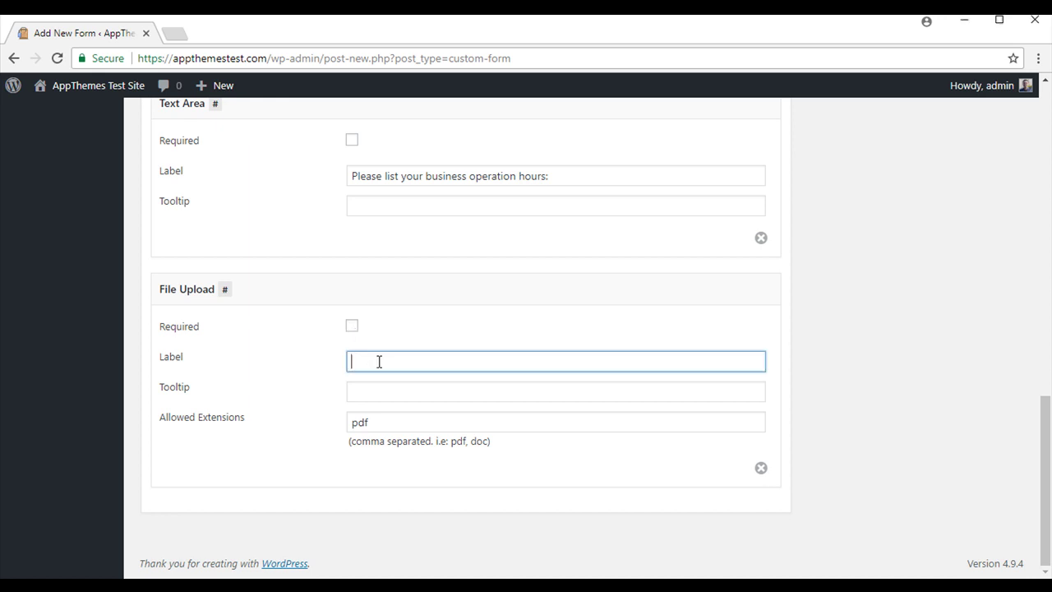
type("Please upload an image of your company logo")
- Give the file upload field the tooltip "Logos often attract customers to view your advertisement" and add doc to its allowed extensions
key("Tab")
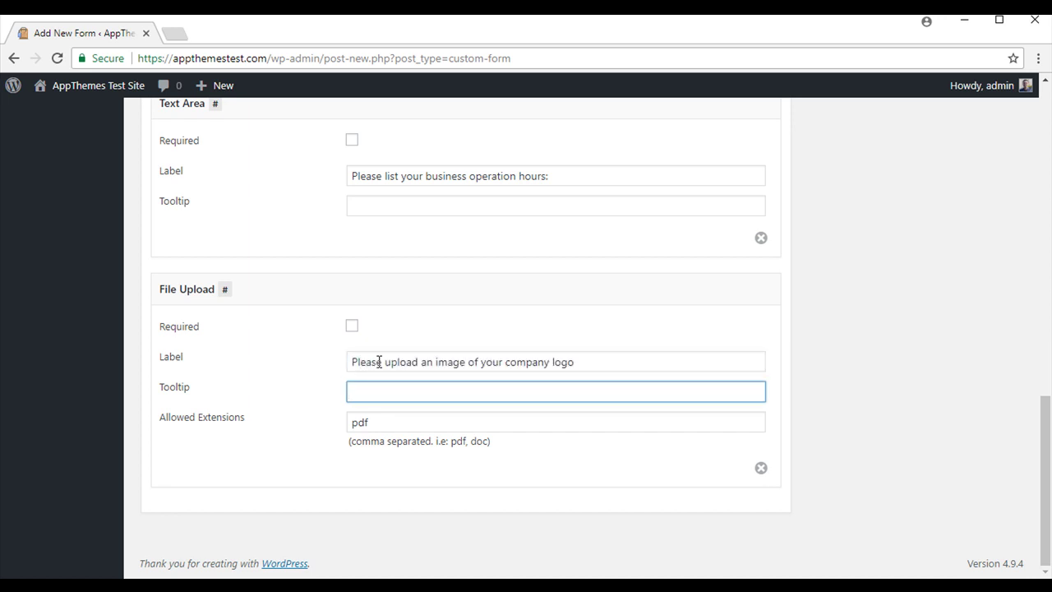
type("Logos often attract customers to view your adver")
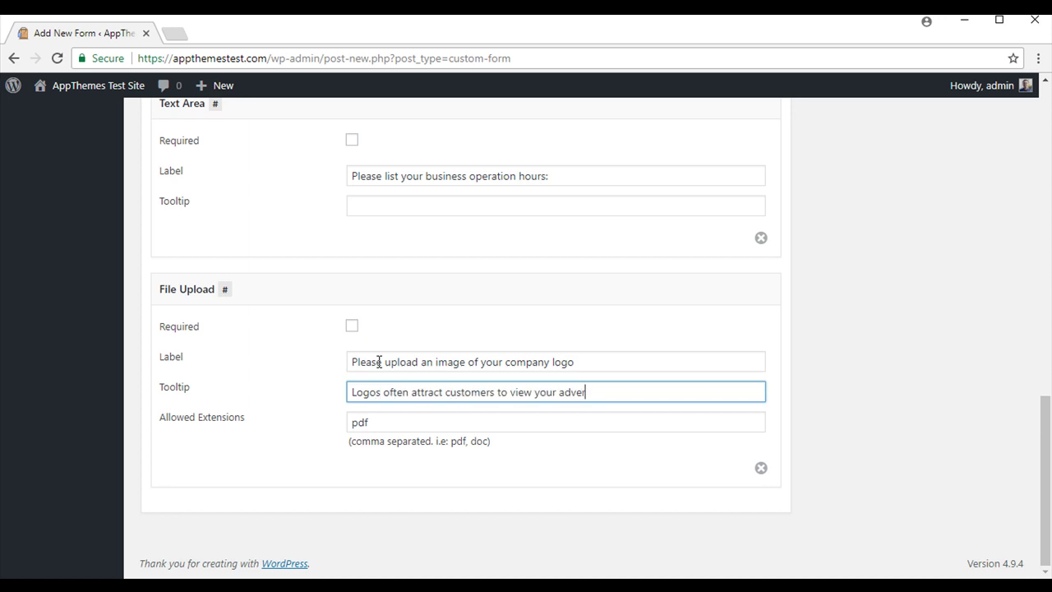
type("tisement")
left_click(382, 422)
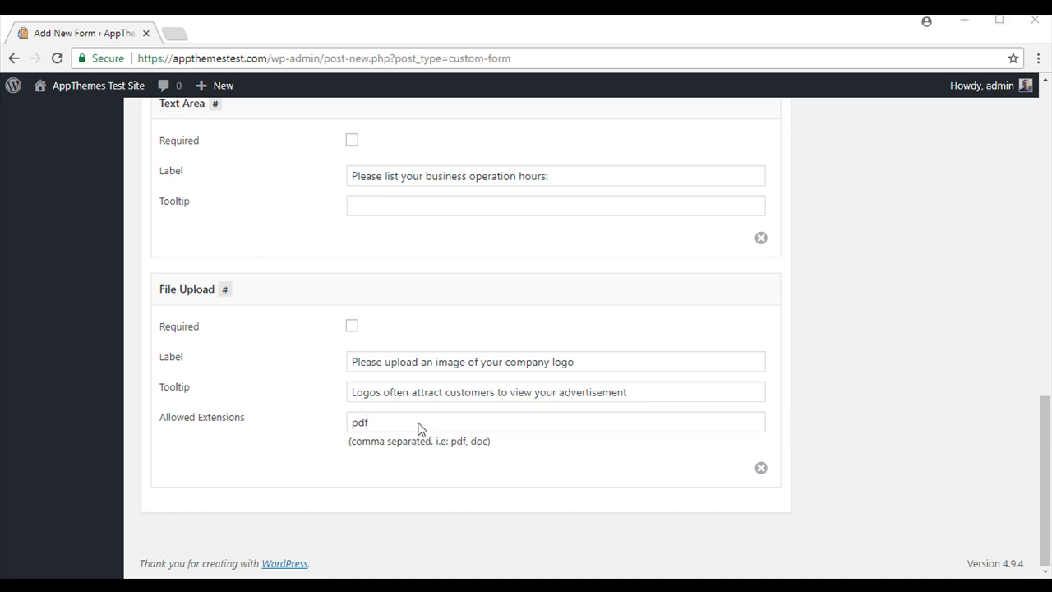
left_click(417, 427)
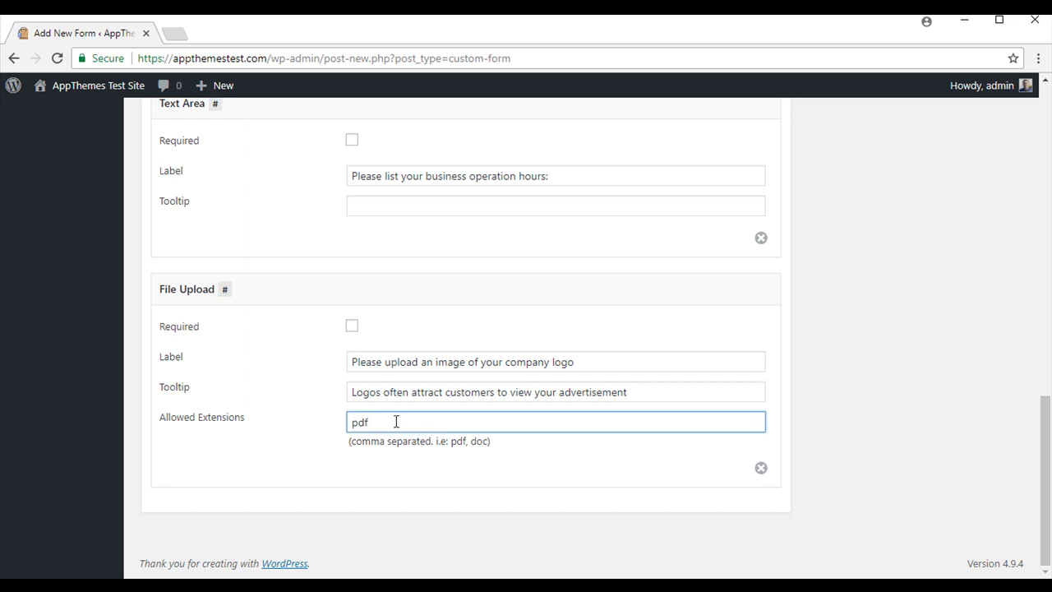
type(", doc")
- Add a required checkboxes field labelled "Which of the following meat selections do you offer to your customers?"
scroll(489, 491, "up", 2)
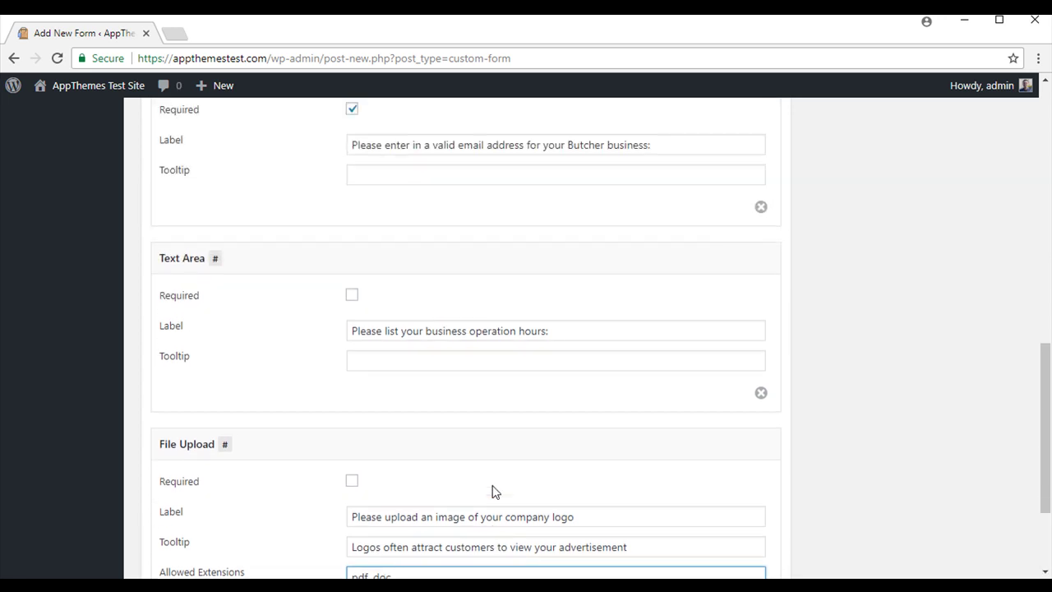
scroll(493, 480, "up", 10)
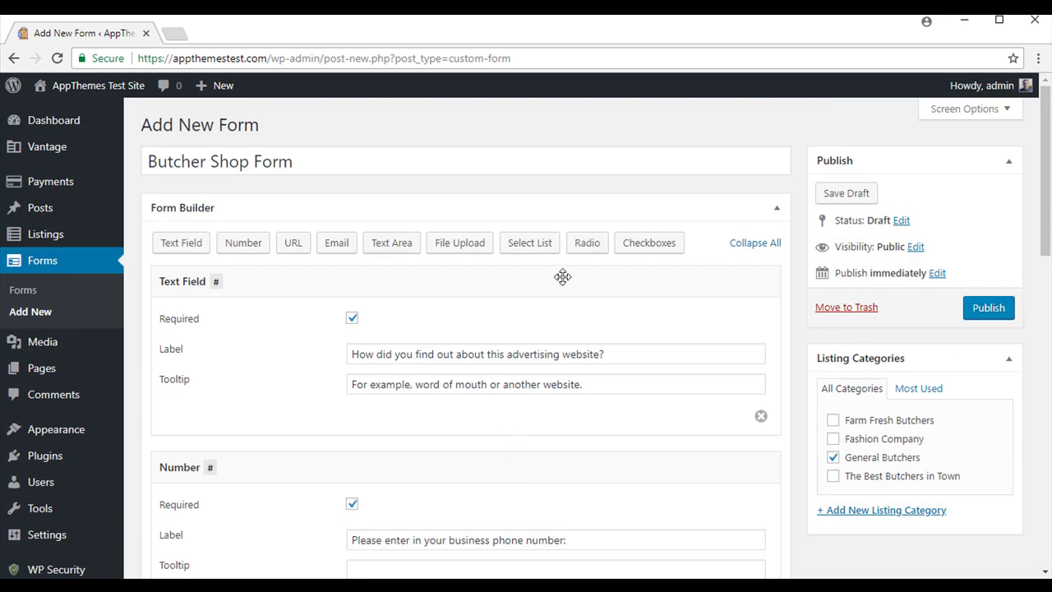
left_click(641, 246)
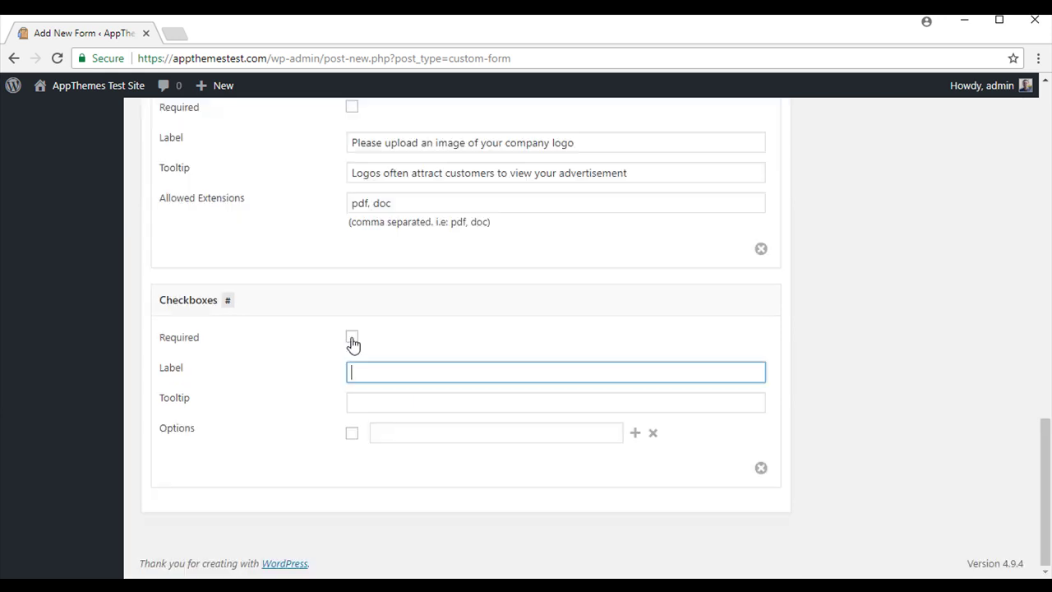
left_click(352, 338)
left_click(368, 371)
left_click(413, 368)
type("Which of the following meat selections do you offer to your customers?")
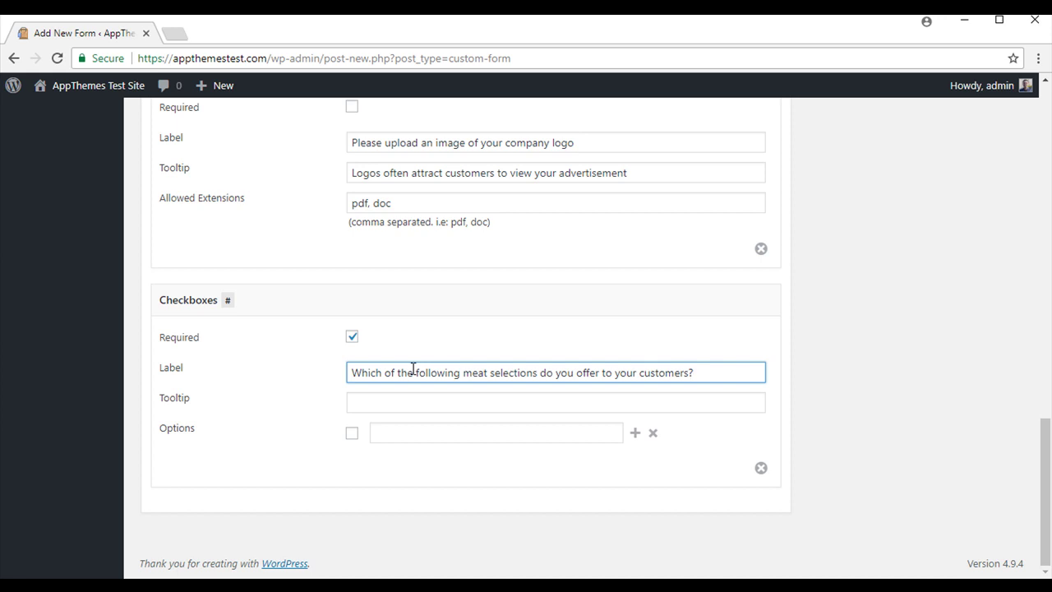
left_click(404, 398)
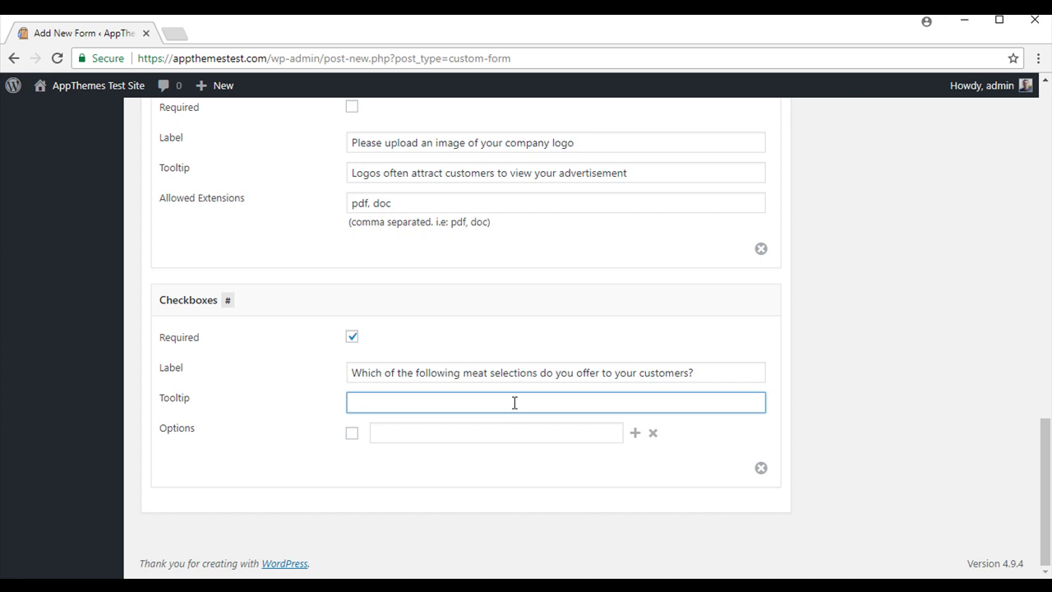
- Give the checkboxes field the options lamb, pork, beef and chicken, in that order
left_click(440, 432)
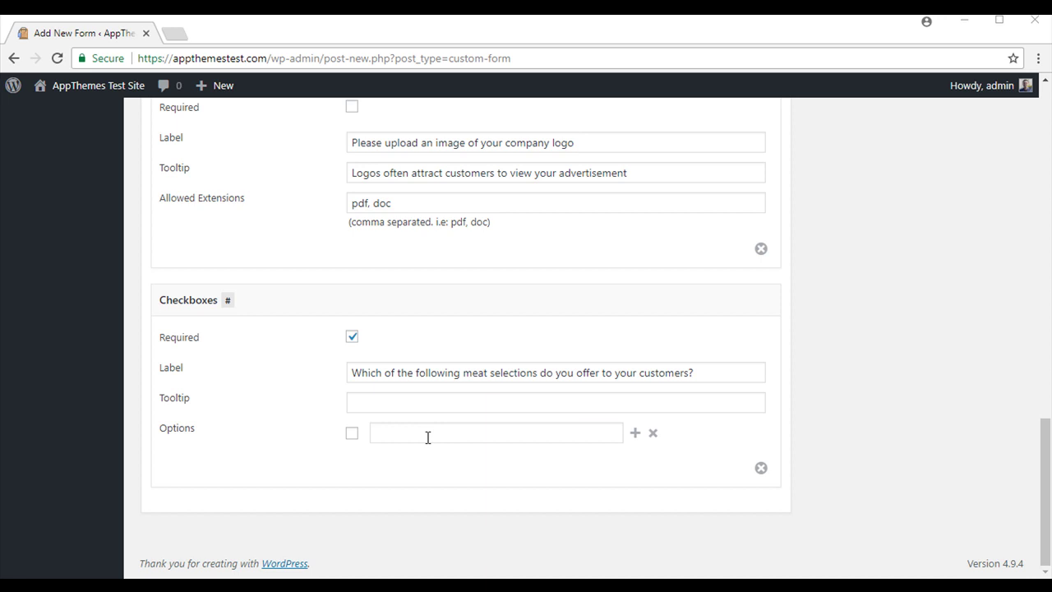
left_click(421, 437)
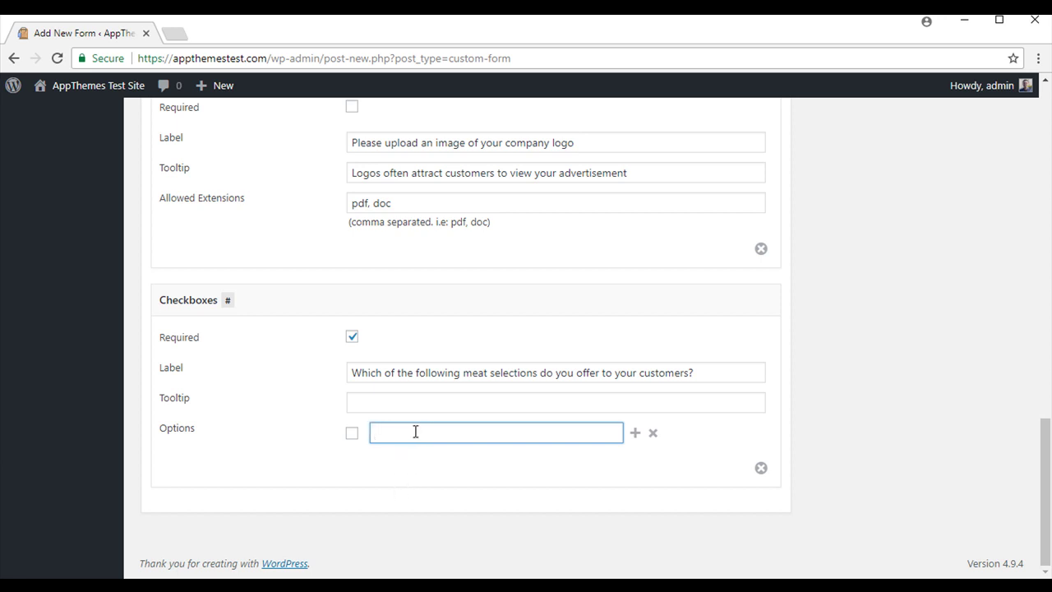
type("lamb")
left_click(635, 433)
left_click(560, 459)
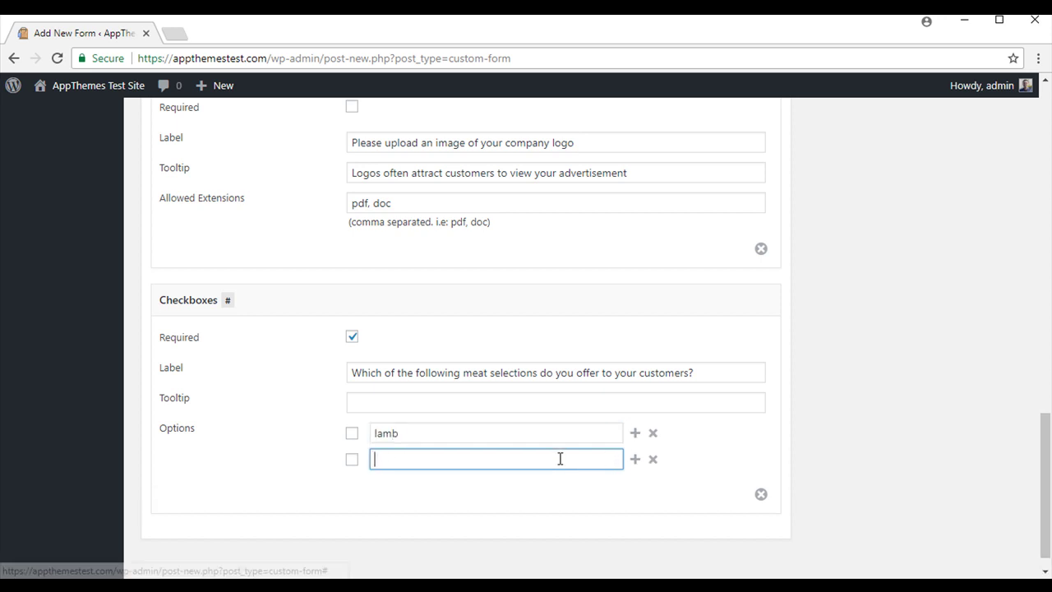
type("pork")
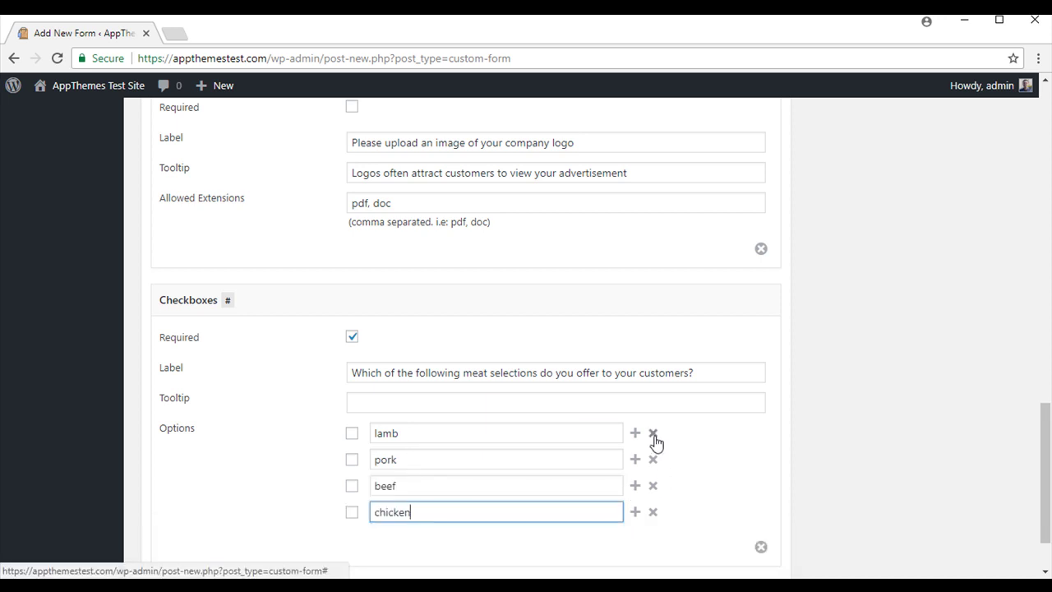
- Remove the lamb option from the start of the checkboxes list and re-add it after chicken
left_click(653, 433)
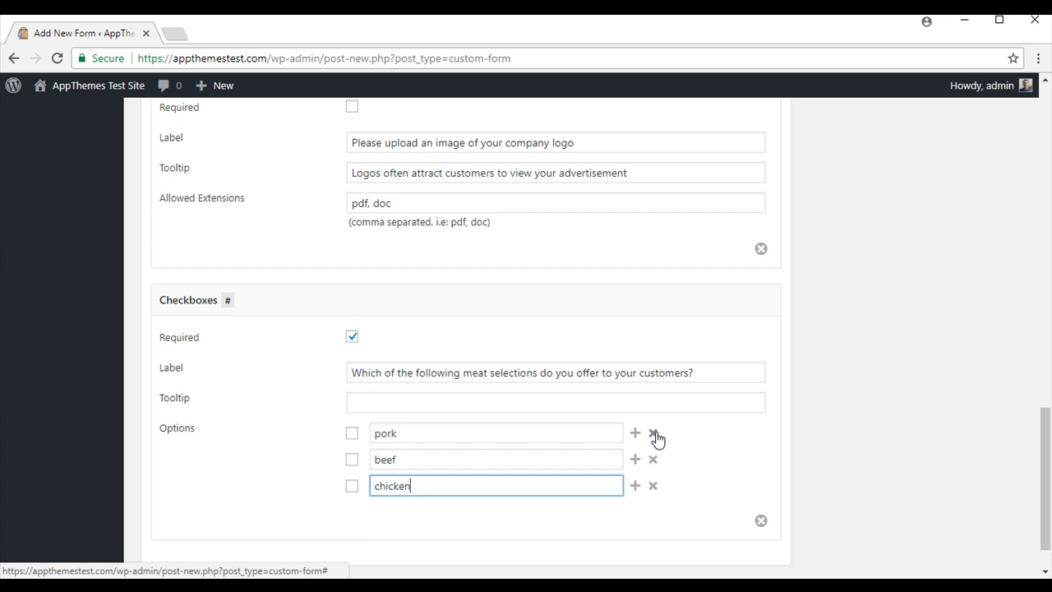
left_click(639, 490)
left_click(565, 504)
type("lamb")
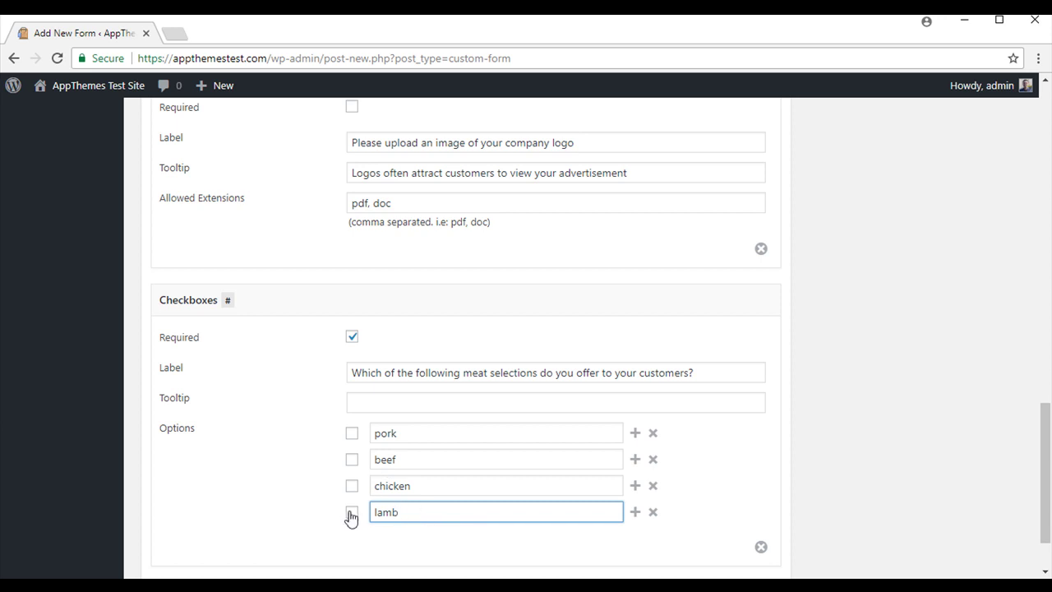
- Preselect beef as the default meat option and publish the Butcher Shop Form
left_click(351, 462)
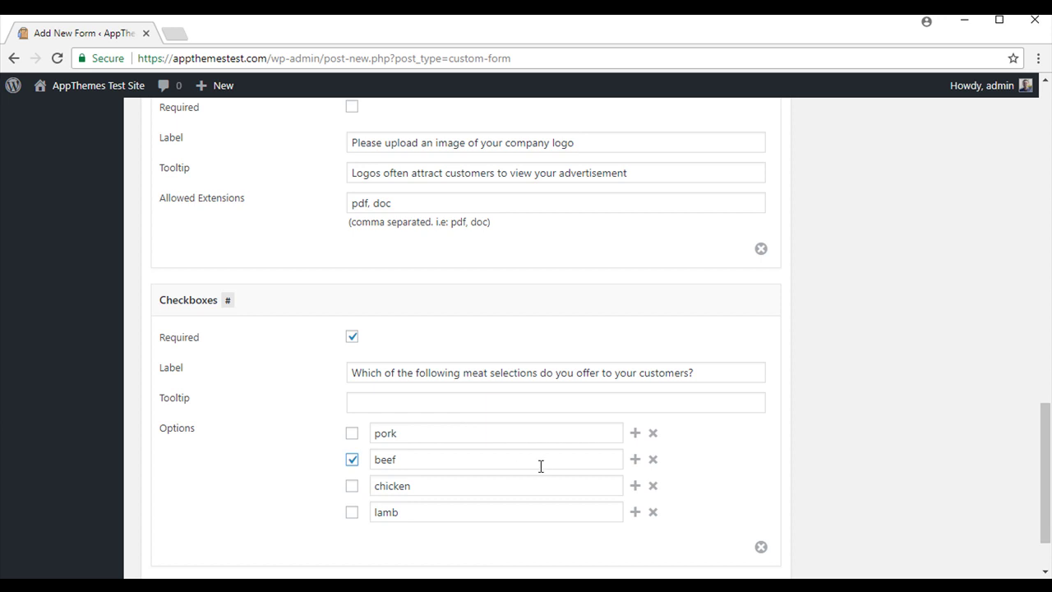
scroll(540, 466, "up", 14)
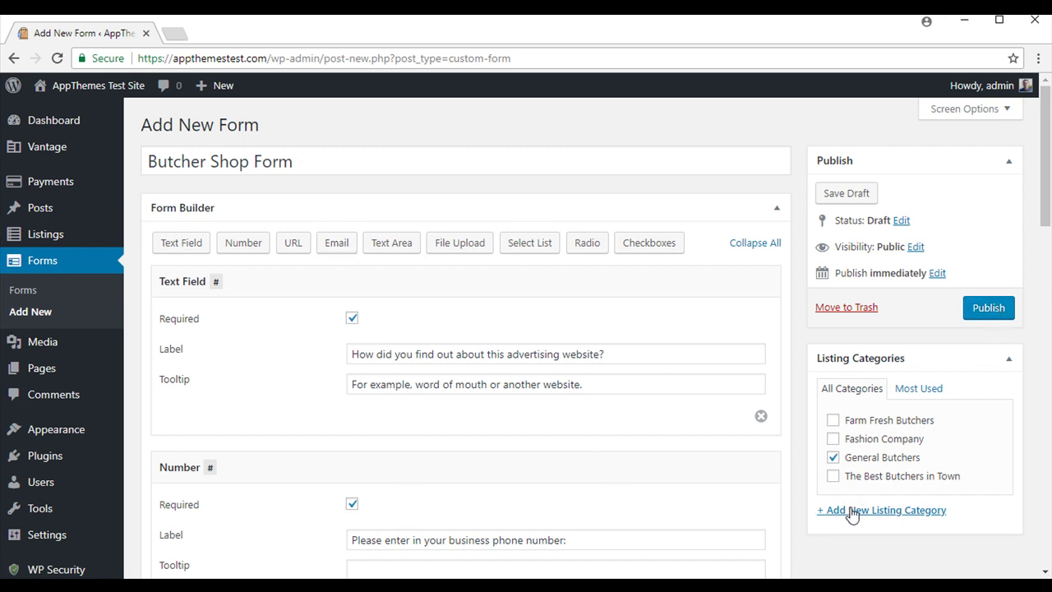
left_click(1004, 311)
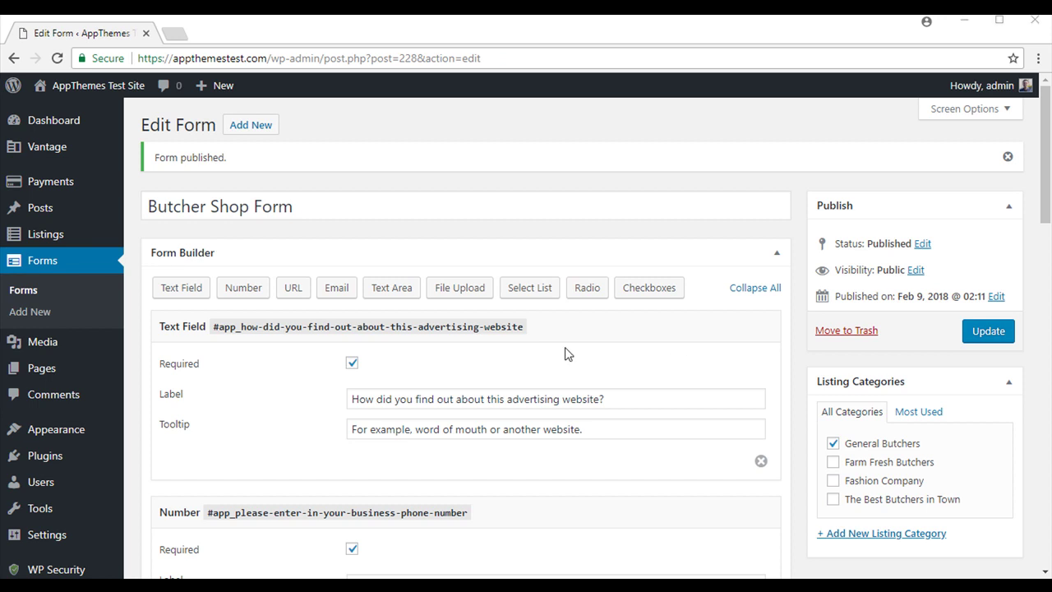
- Open the AppThemes Test Site front end in a new browser tab and switch to it
right_click(123, 85)
left_click(161, 97)
left_click(190, 32)
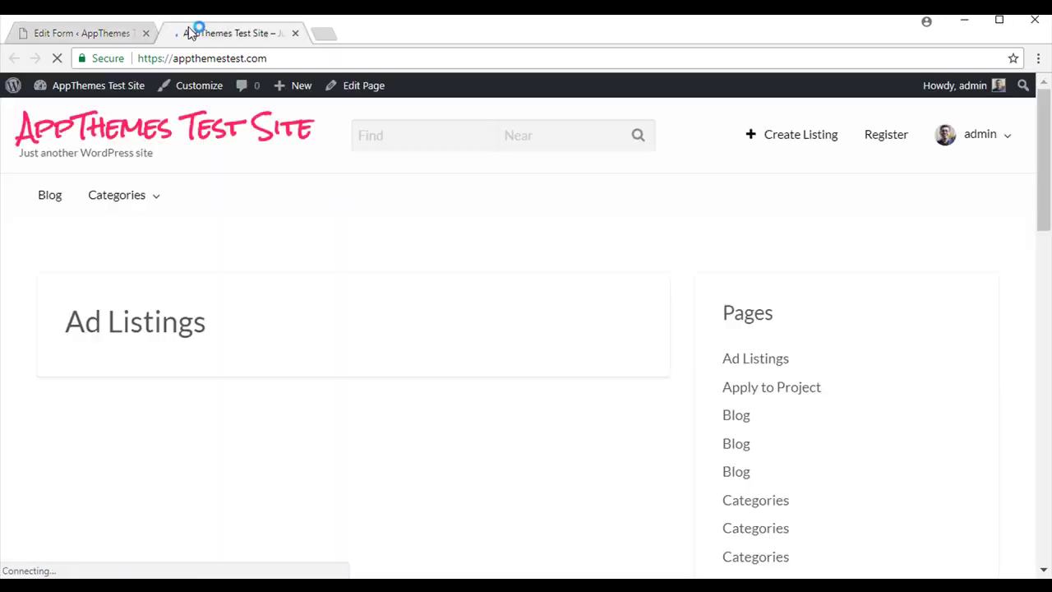
- Start creating a listing with the Free Advertisement plan and continue to the listing details
left_click(796, 136)
scroll(216, 366, "down", 3)
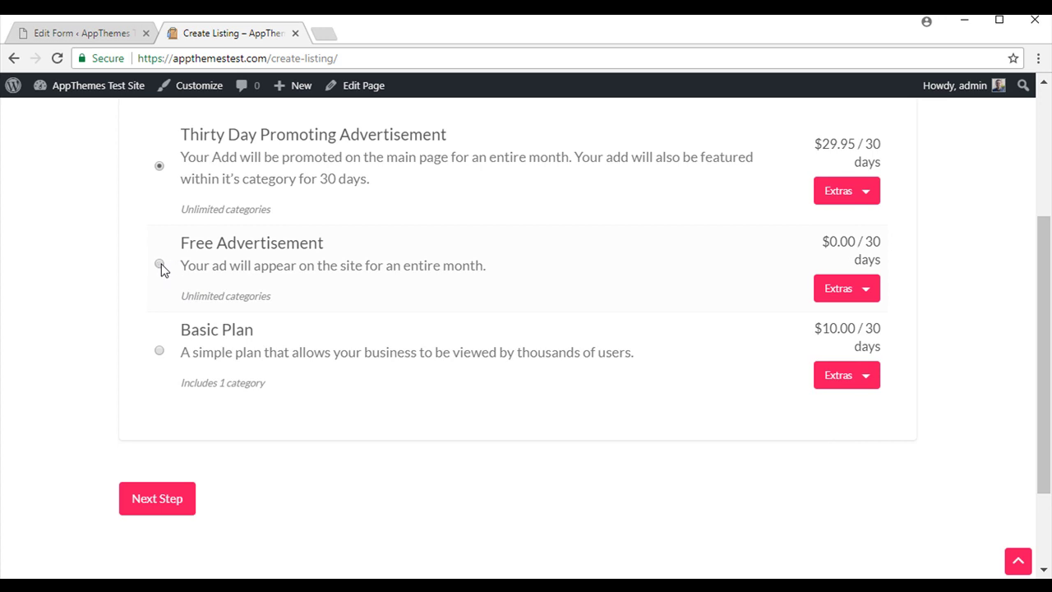
left_click(170, 499)
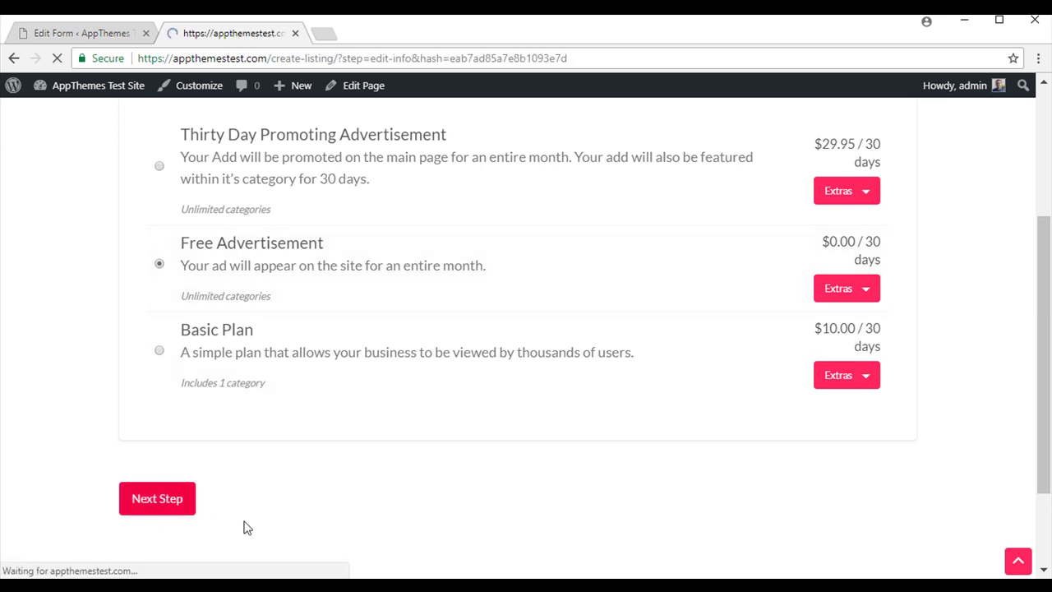
- Select the General Butchers category in the listing details to load its custom form
scroll(318, 448, "down", 2)
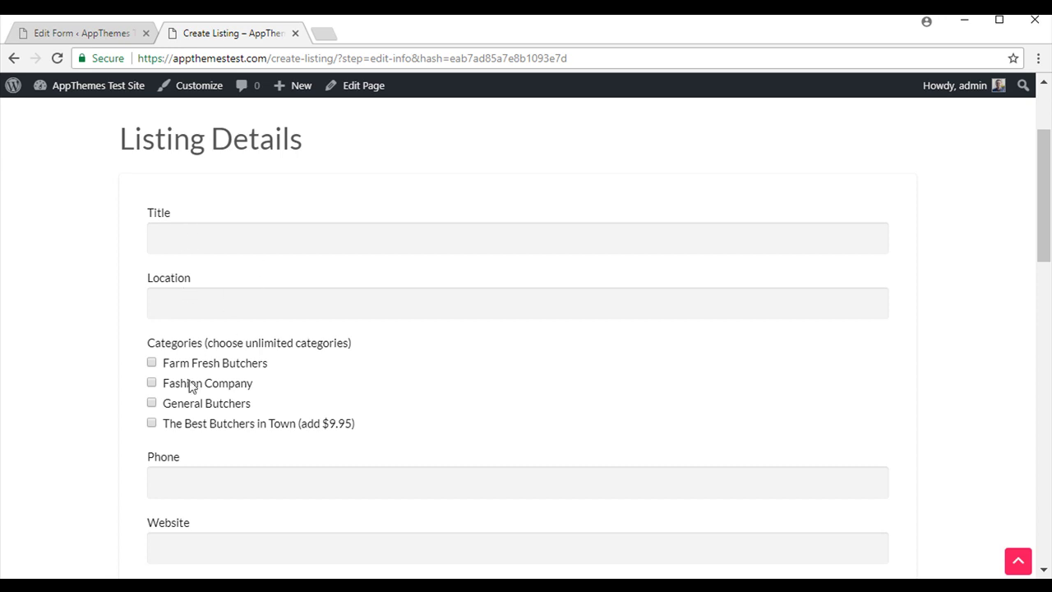
scroll(191, 400, "down", 1)
left_click(151, 325)
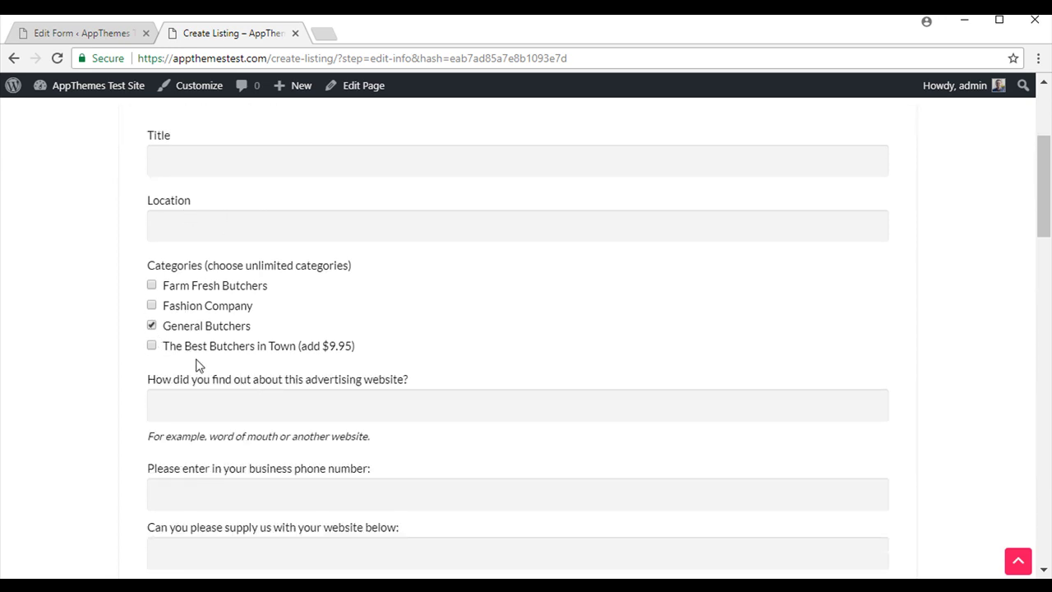
- Examine the custom fields on the listing form, including the advertising question, its tooltip and the business phone number field
scroll(341, 351, "down", 1)
scroll(404, 337, "down", 9)
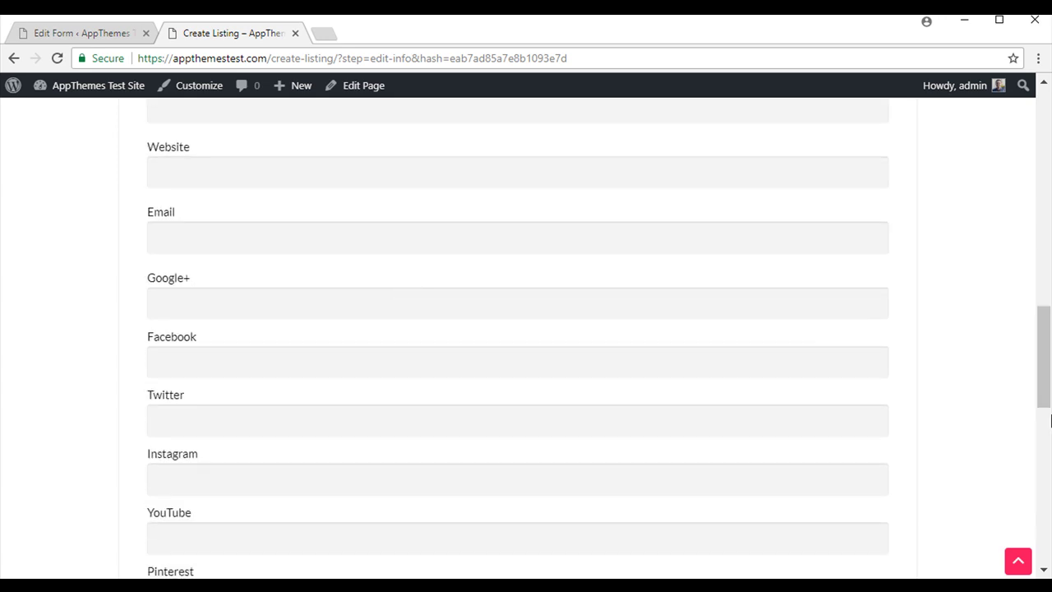
left_click_drag(1050, 421, 1049, 209)
left_click_drag(156, 241, 407, 241)
left_click(377, 271)
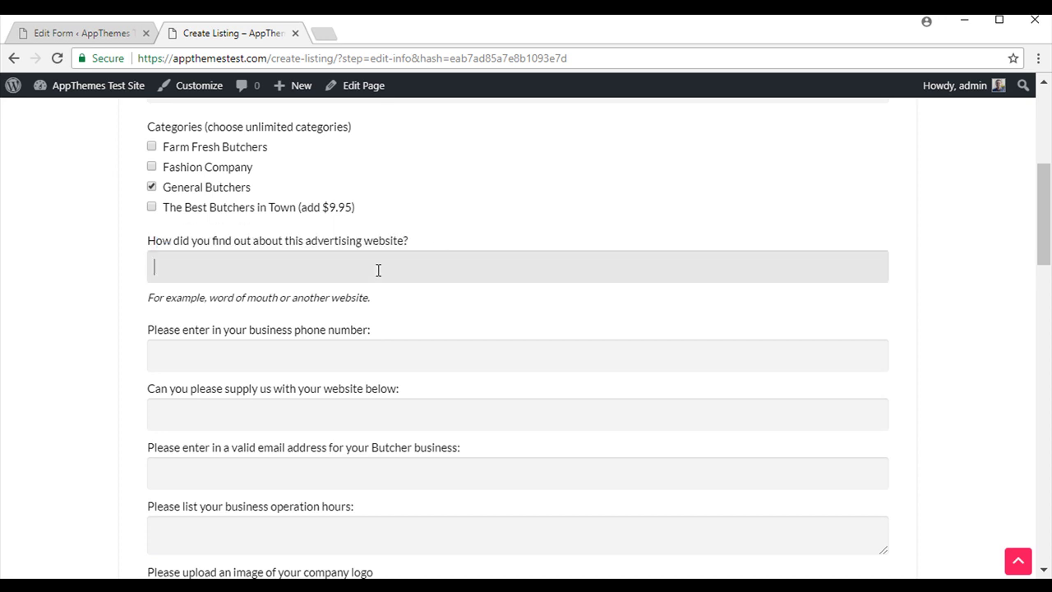
scroll(347, 278, "down", 1)
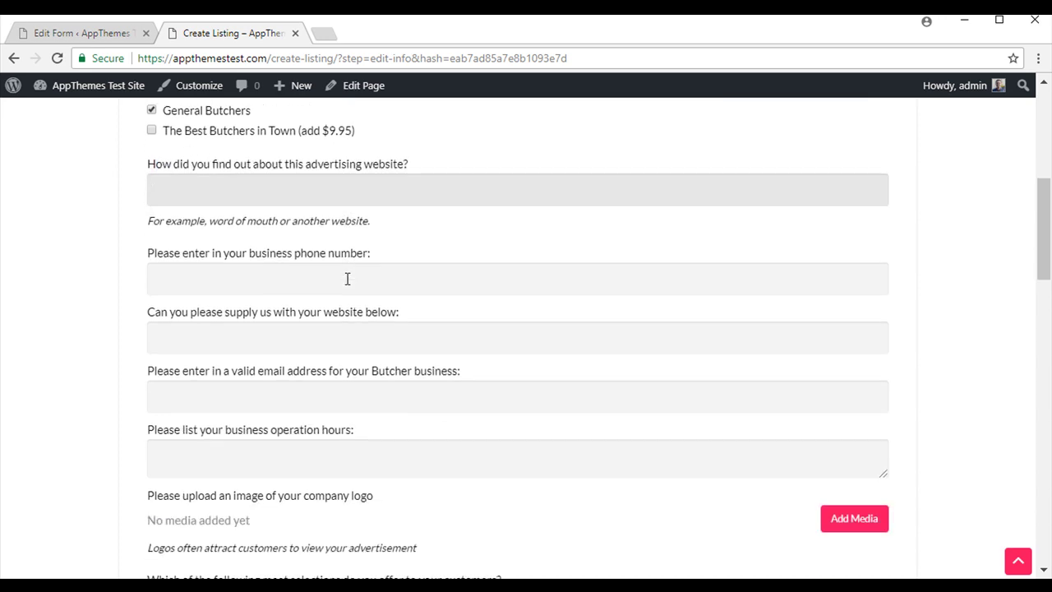
left_click_drag(377, 227, 139, 225)
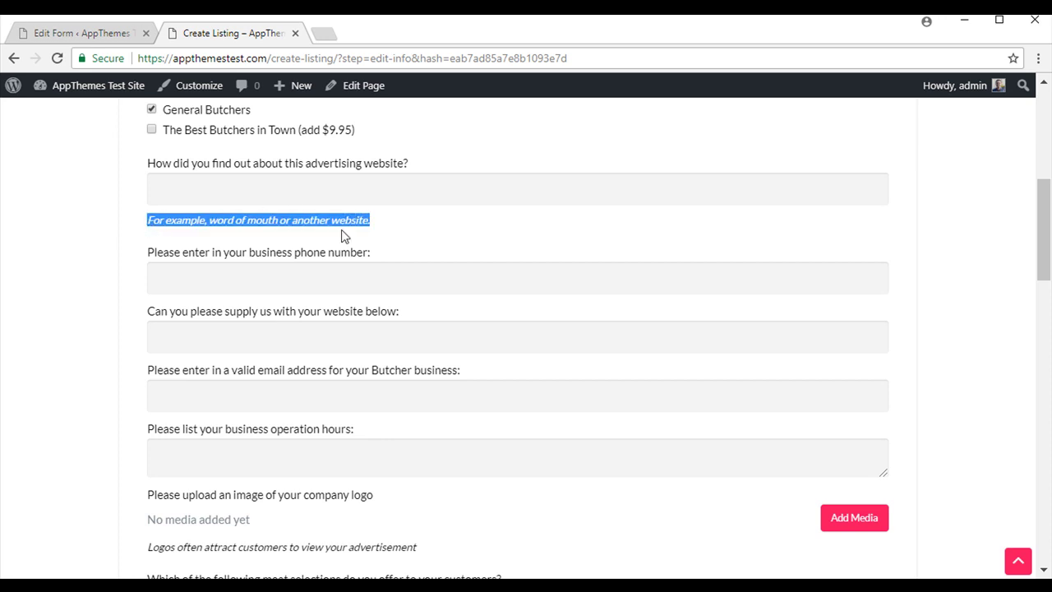
scroll(254, 244, "up", 2)
left_click(307, 433)
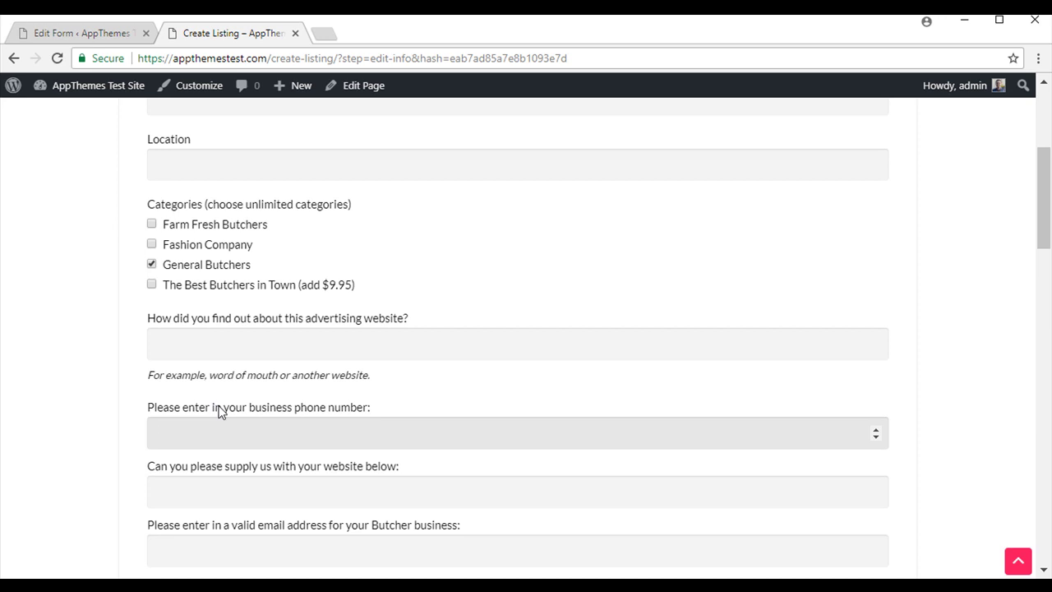
scroll(266, 420, "down", 2)
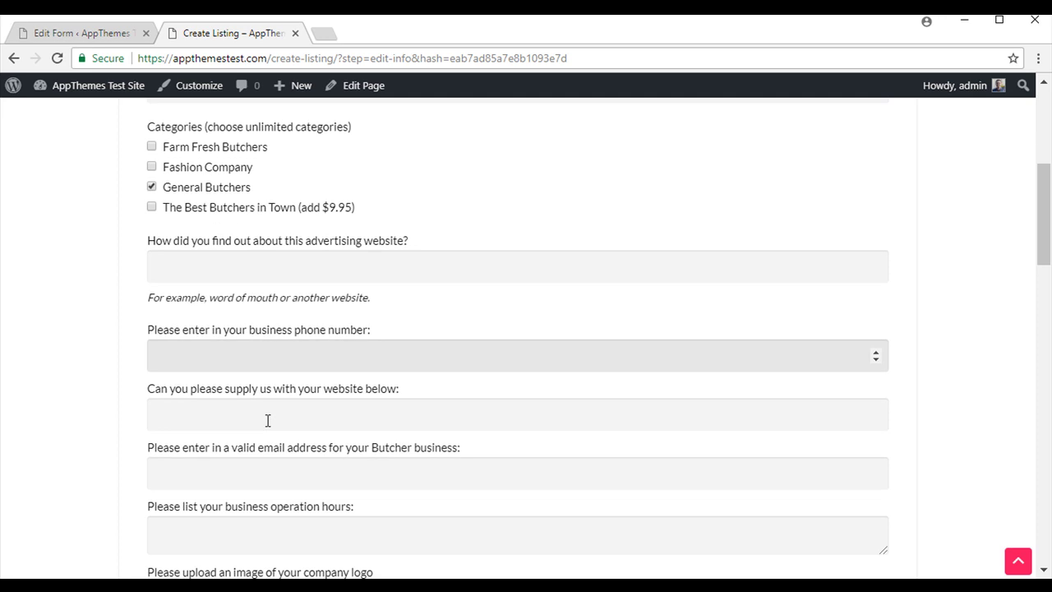
left_click(288, 343)
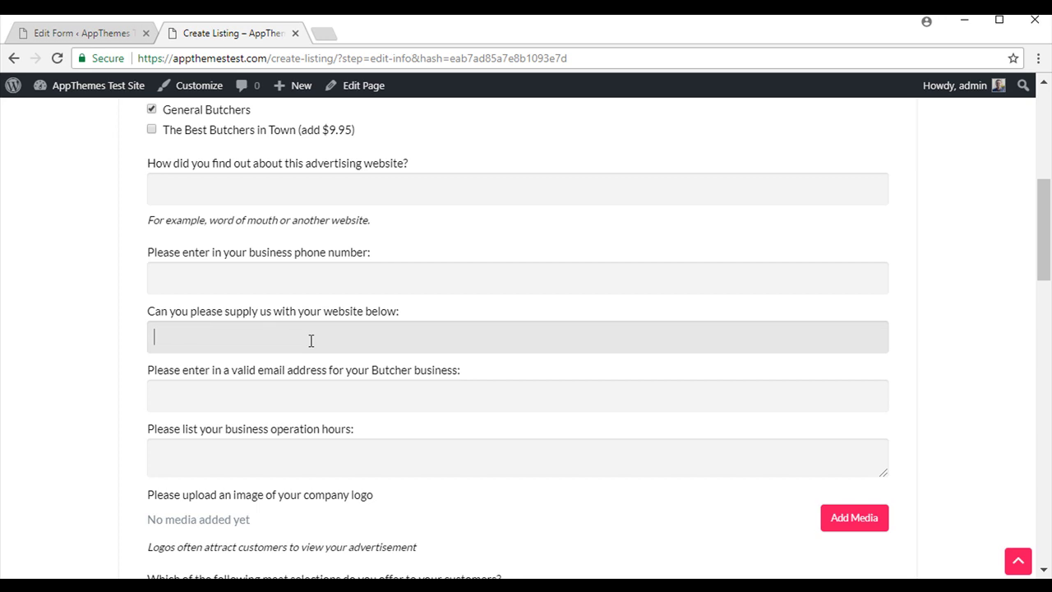
type("www")
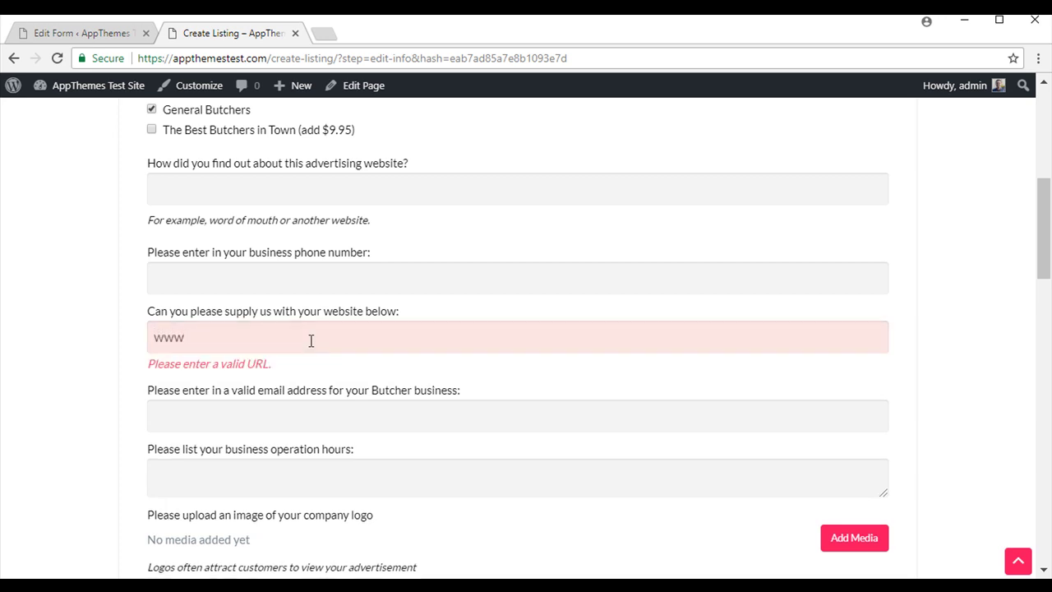
type(".test")
left_click_drag(232, 334, 132, 335)
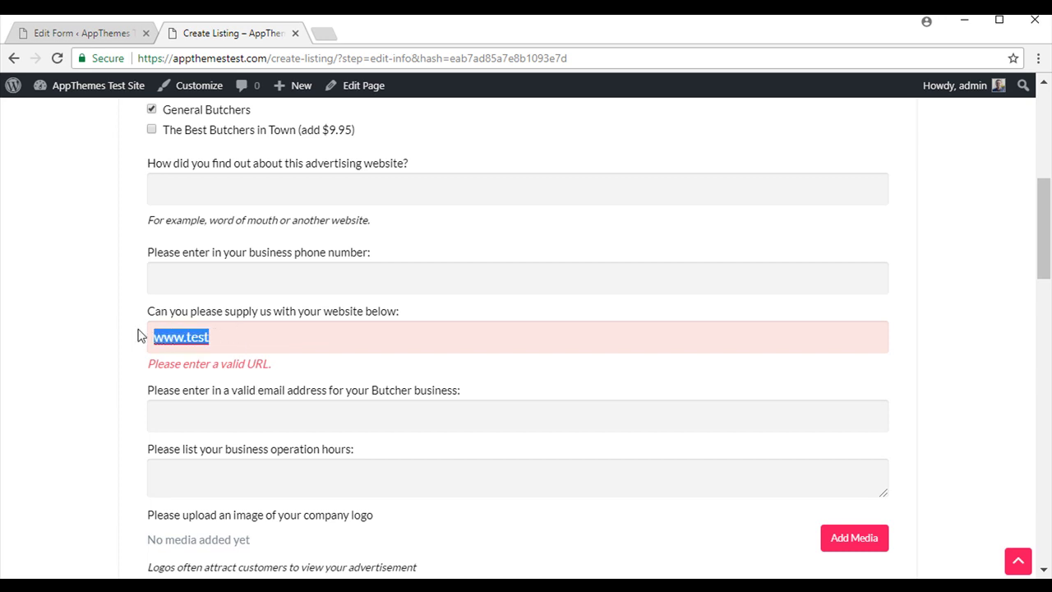
key("BackSpace")
- Review the email, operation hours, logo upload and meat selection fields on the listing form
scroll(216, 364, "down", 1)
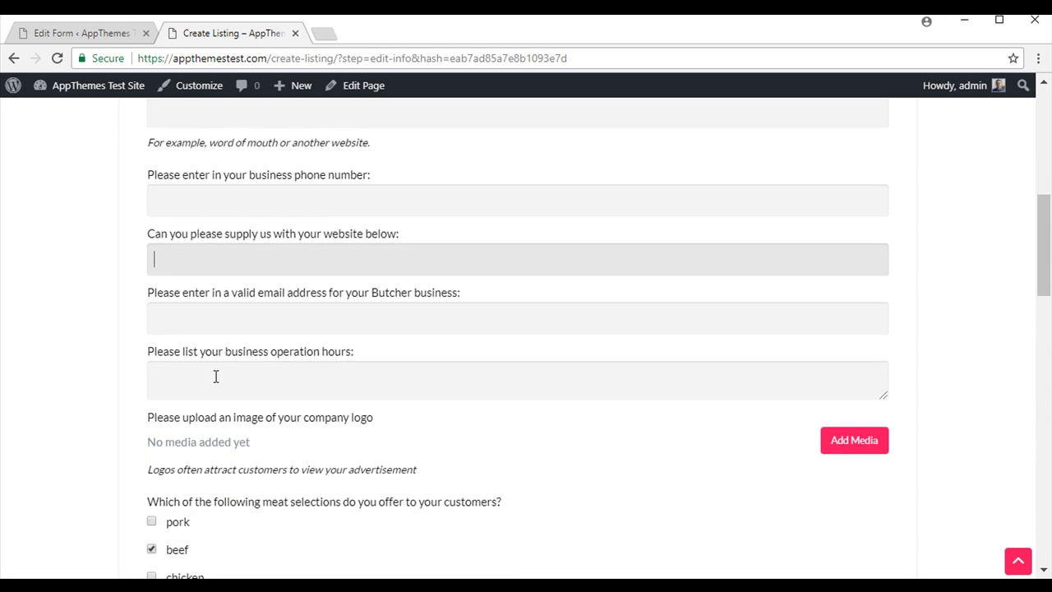
left_click(313, 327)
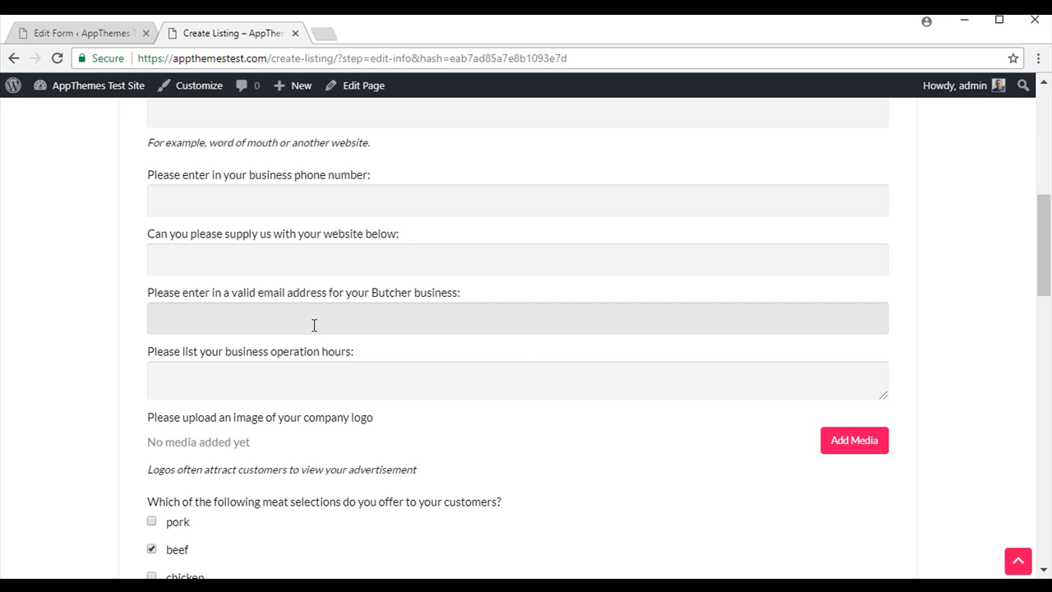
scroll(323, 325, "down", 2)
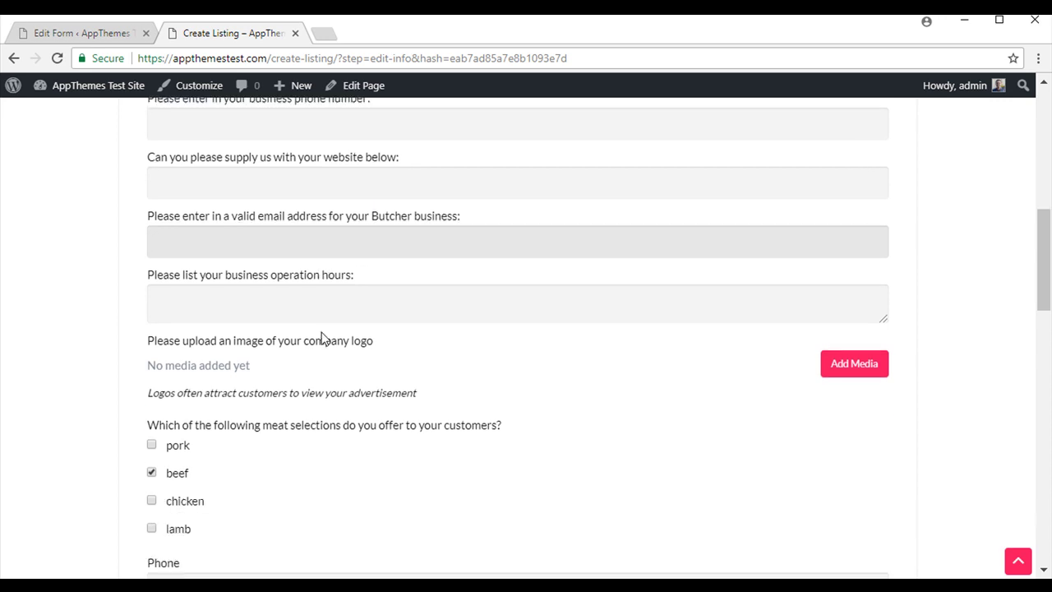
left_click(258, 229)
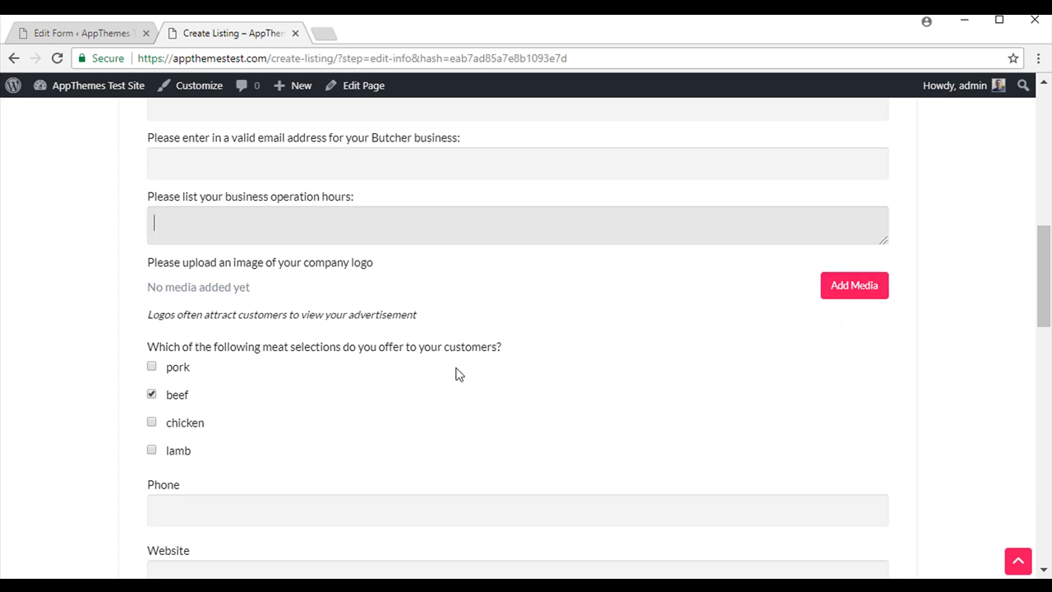
scroll(442, 400, "down", 2)
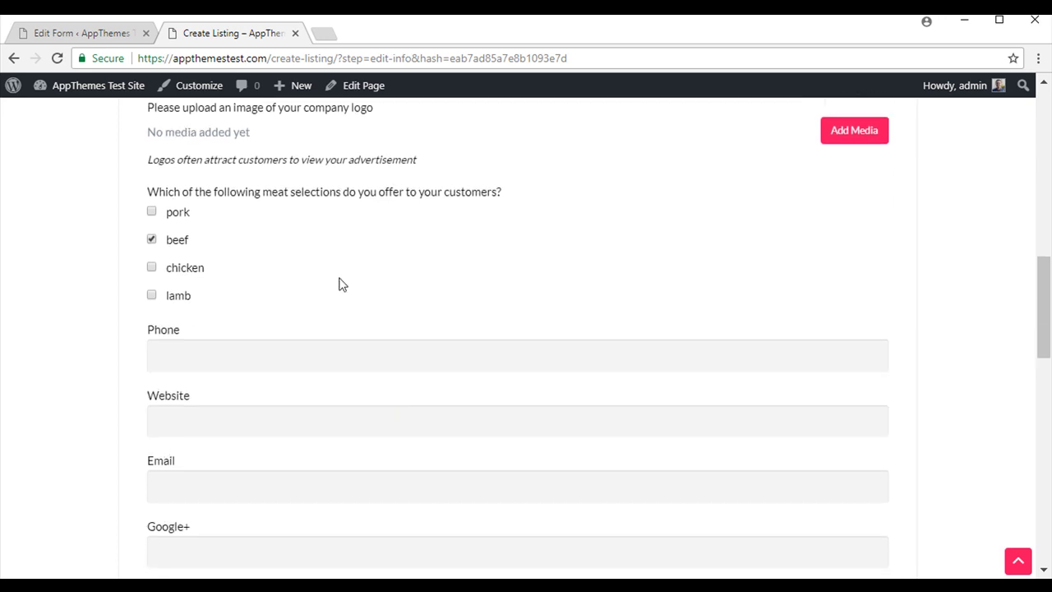
left_click_drag(148, 197, 561, 190)
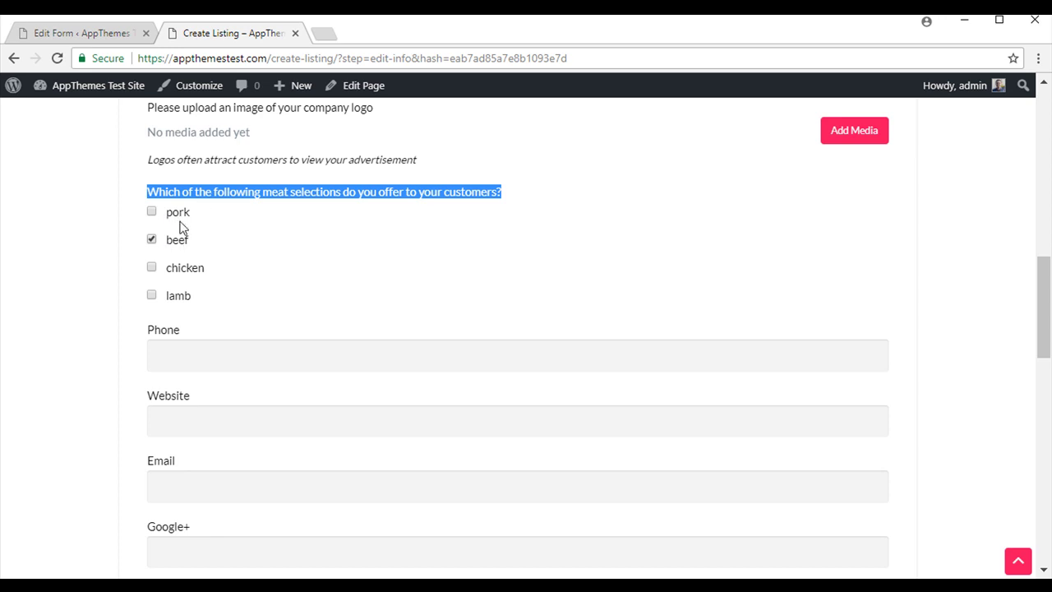
- Select pork, chicken and lamb and deselect beef in the listing's meat selections question
left_click(152, 211)
left_click(152, 266)
left_click(152, 294)
left_click(152, 239)
scroll(364, 329, "up", 5)
scroll(287, 324, "up", 5)
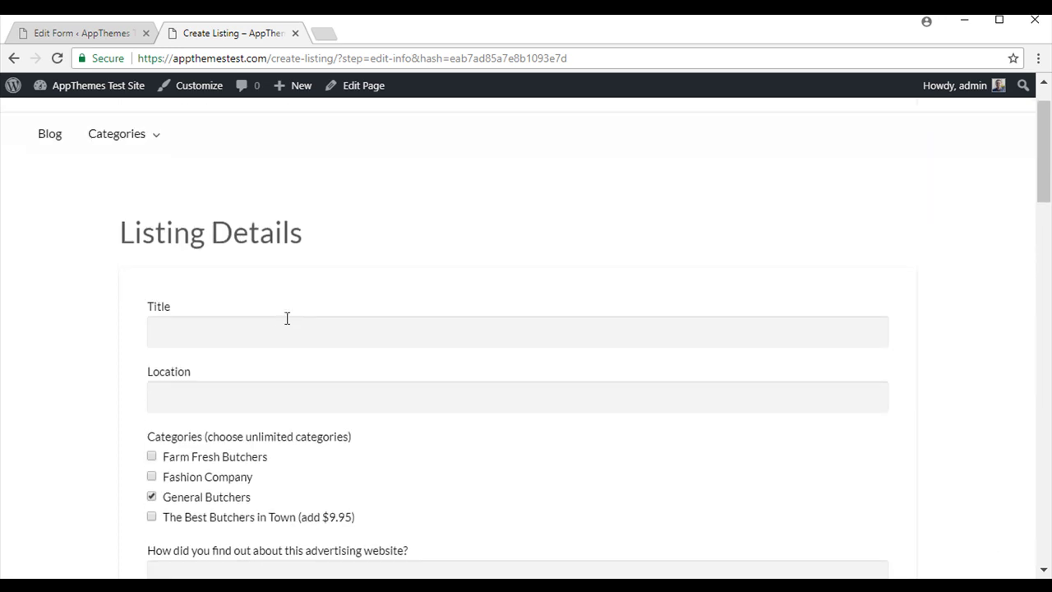